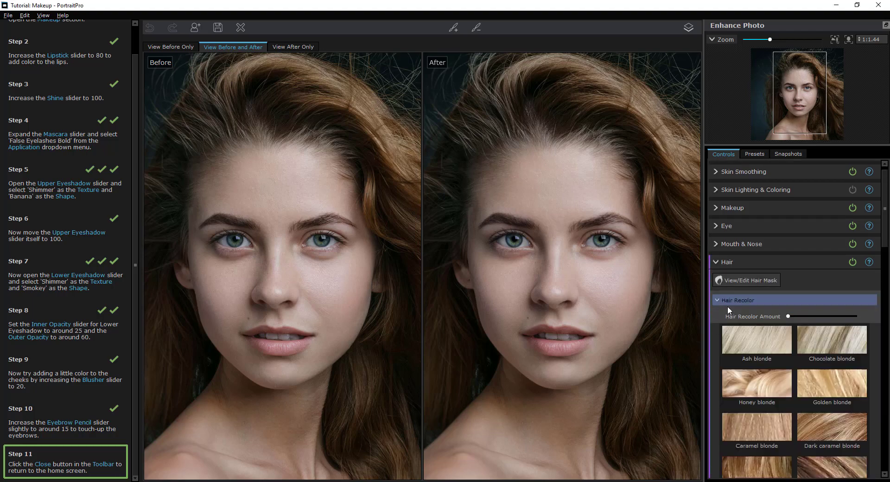
Give the tutorial portrait red hair with a Hair Recolor swatch
{"action": "scroll", "coordinate": [727, 306], "scroll_direction": "down", "scroll_amount": 10}
{"action": "left_click", "coordinate": [833, 359]}
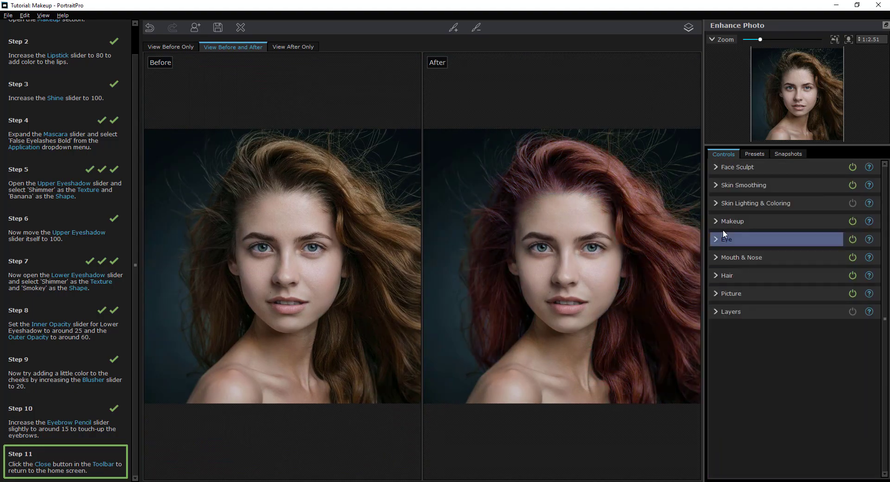
{"action": "left_click", "coordinate": [723, 222]}
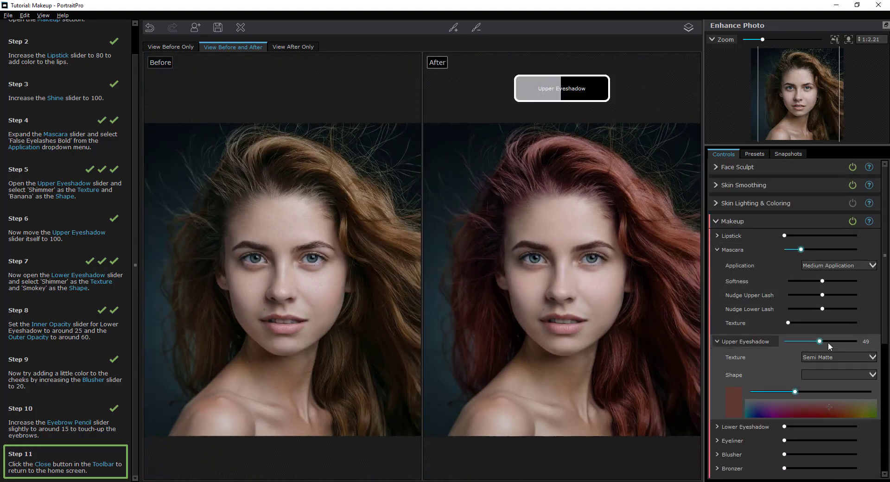
{"action": "left_click", "coordinate": [723, 221]}
Relight the second portrait's face with the light source, then show Makeup's Lipstick settings on a third
{"action": "left_click", "coordinate": [717, 203]}
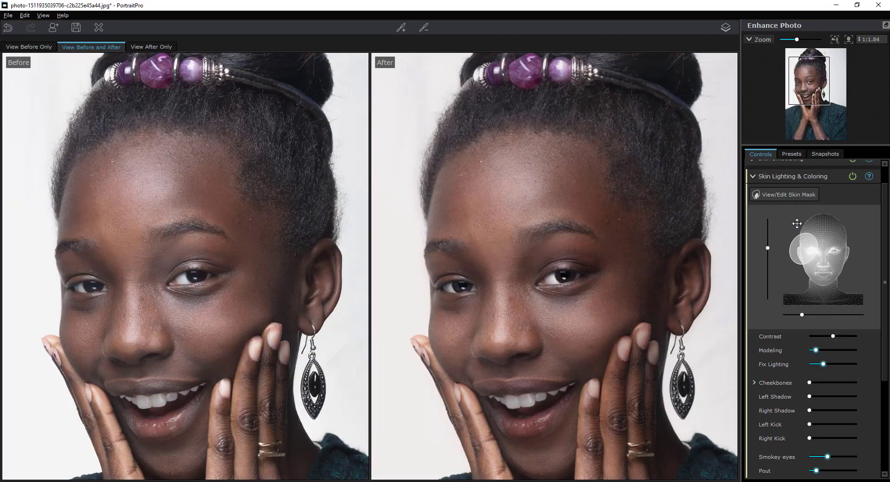
{"action": "left_click_drag", "start_coordinate": [806, 241], "coordinate": [862, 268]}
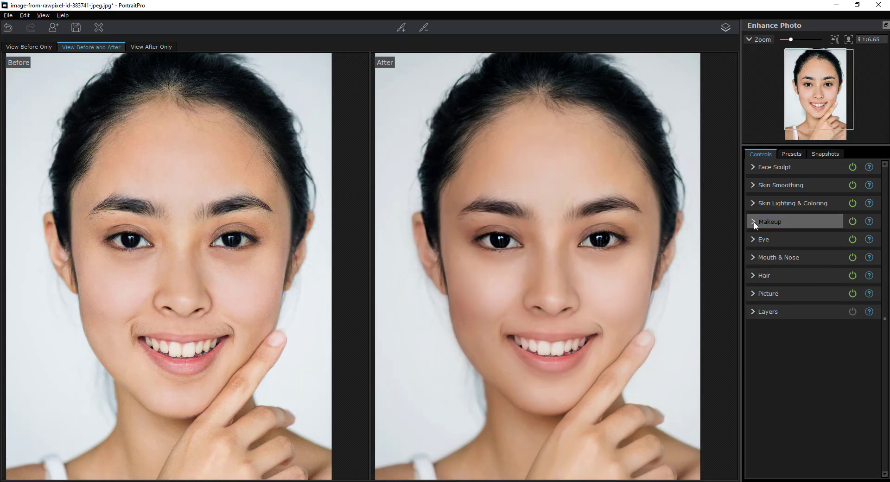
{"action": "left_click", "coordinate": [770, 221]}
{"action": "left_click", "coordinate": [810, 237]}
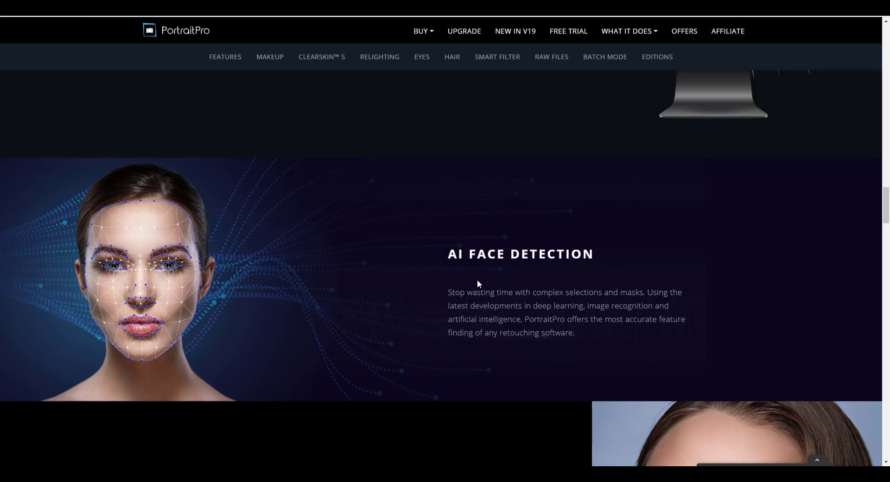
Scroll the product page down and back up to the Realistic Digital Makeup section
{"action": "scroll", "coordinate": [504, 308], "scroll_direction": "down", "scroll_amount": 8}
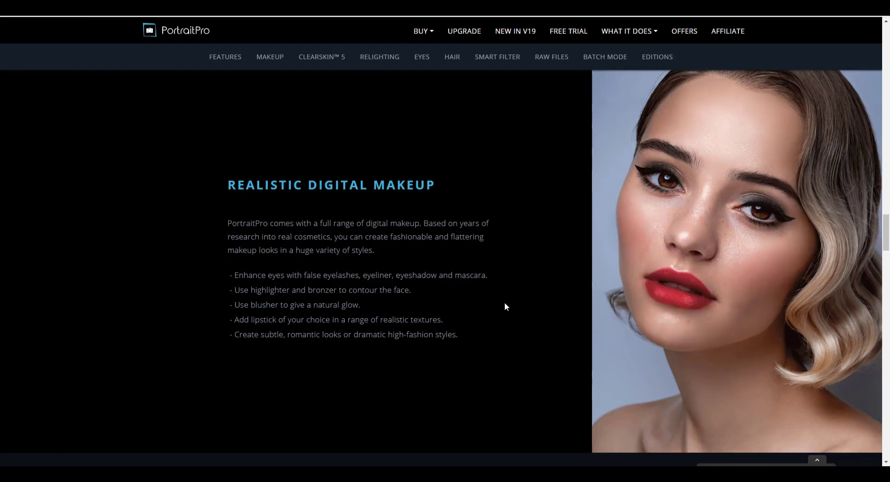
{"action": "scroll", "coordinate": [505, 303], "scroll_direction": "up", "scroll_amount": 12}
{"action": "scroll", "coordinate": [505, 302], "scroll_direction": "up", "scroll_amount": 8}
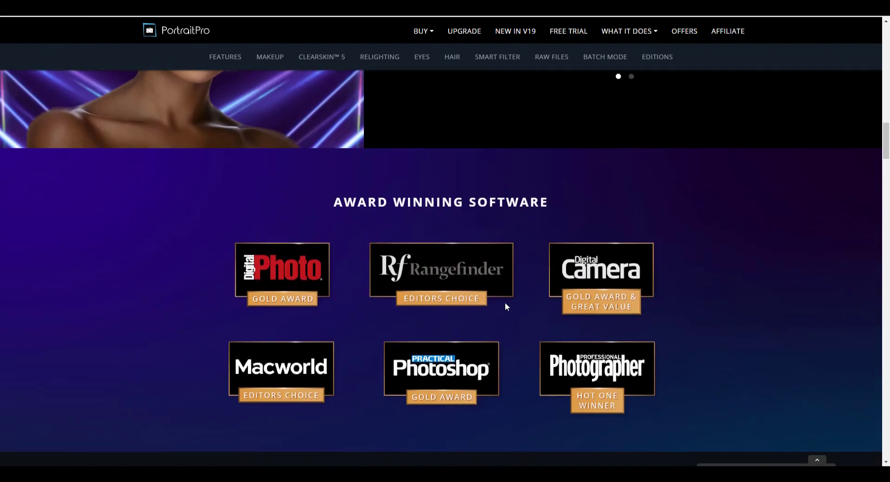
{"action": "scroll", "coordinate": [504, 302], "scroll_direction": "down", "scroll_amount": 11}
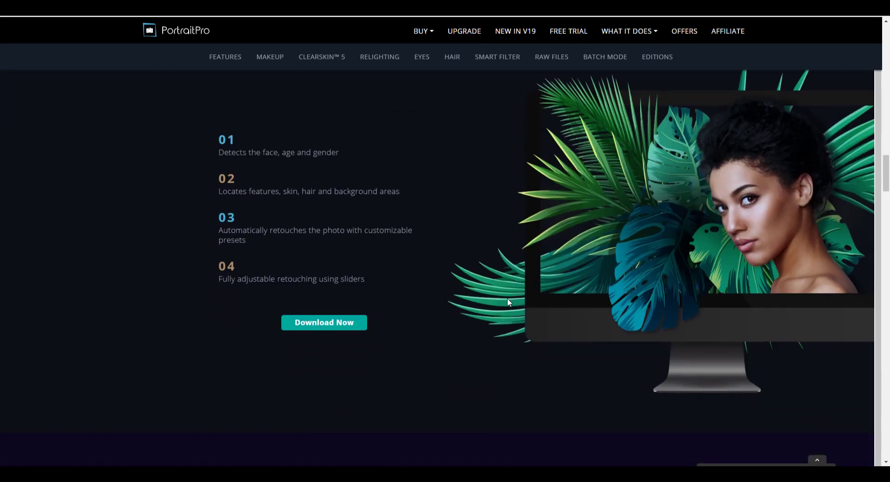
{"action": "scroll", "coordinate": [468, 310], "scroll_direction": "down", "scroll_amount": 7}
{"action": "scroll", "coordinate": [468, 309], "scroll_direction": "down", "scroll_amount": 6}
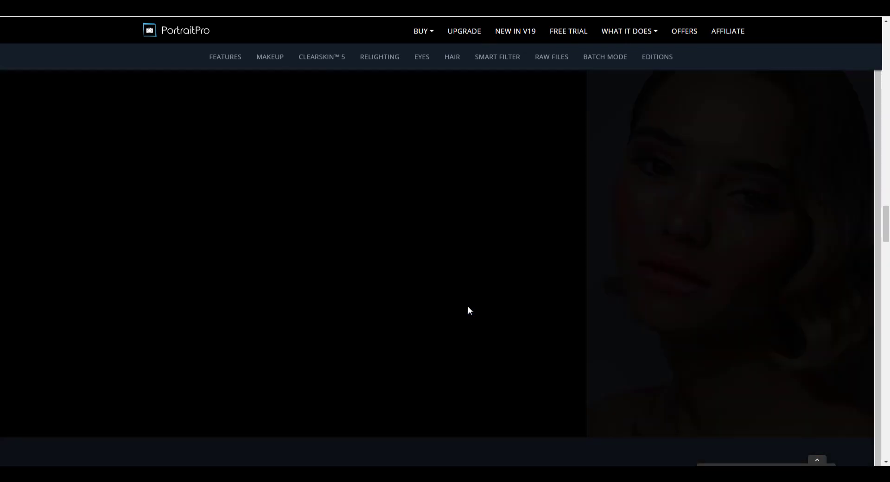
{"action": "scroll", "coordinate": [468, 307], "scroll_direction": "down", "scroll_amount": 6}
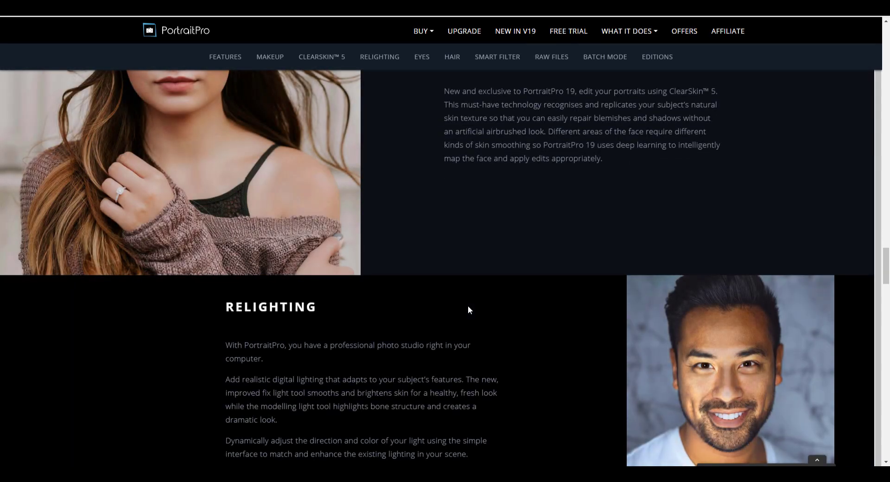
{"action": "scroll", "coordinate": [468, 308], "scroll_direction": "down", "scroll_amount": 5}
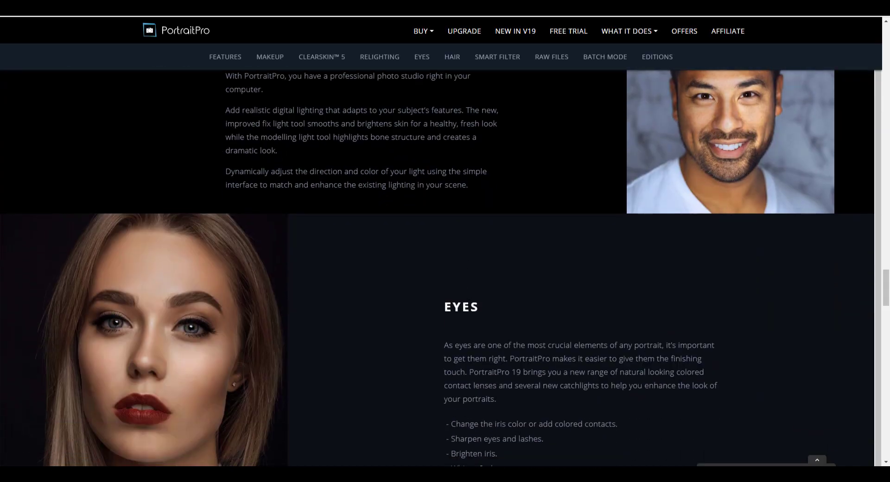
{"action": "scroll", "coordinate": [519, 277], "scroll_direction": "up", "scroll_amount": 3}
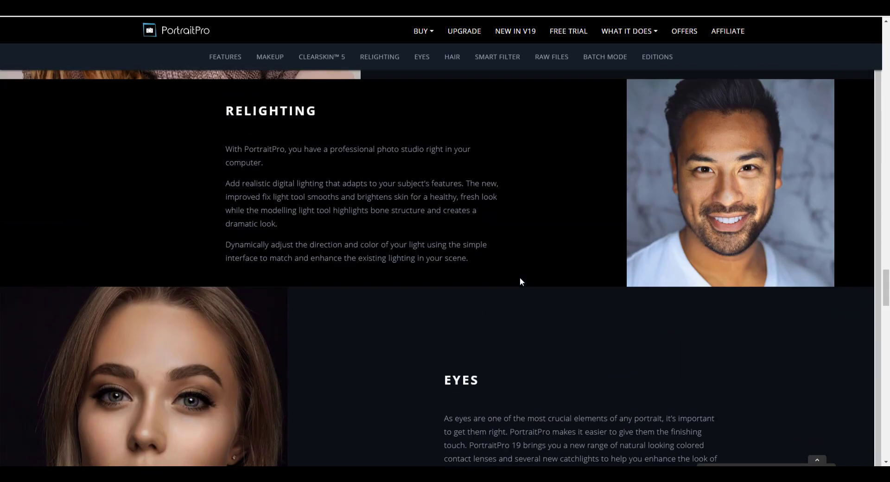
{"action": "scroll", "coordinate": [529, 136], "scroll_direction": "up", "scroll_amount": 8}
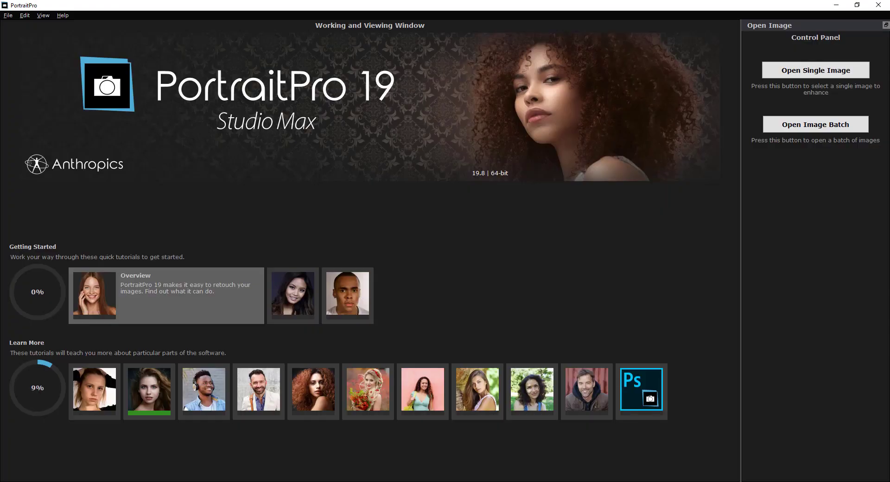
Load the smiling woman's portrait photo by dropping it onto the start screen
{"action": "left_click_drag", "start_coordinate": [389, 110], "coordinate": [418, 224]}
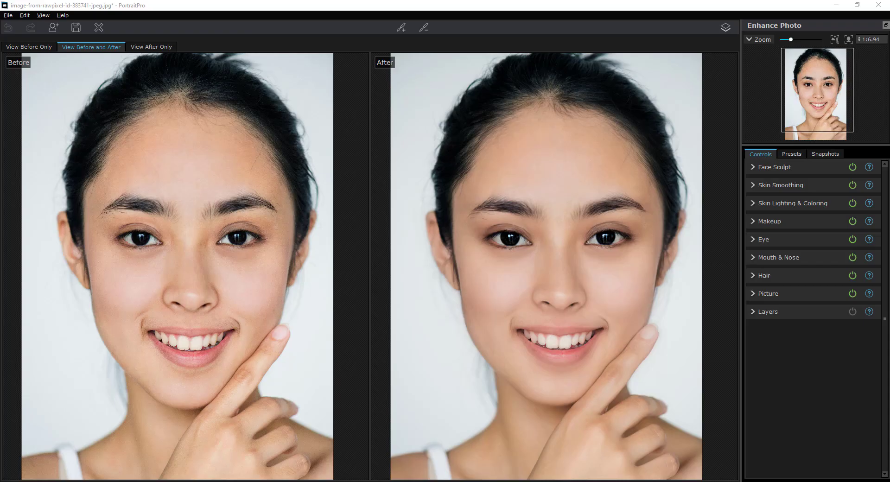
{"action": "scroll", "coordinate": [165, 199], "scroll_direction": "up", "scroll_amount": 5}
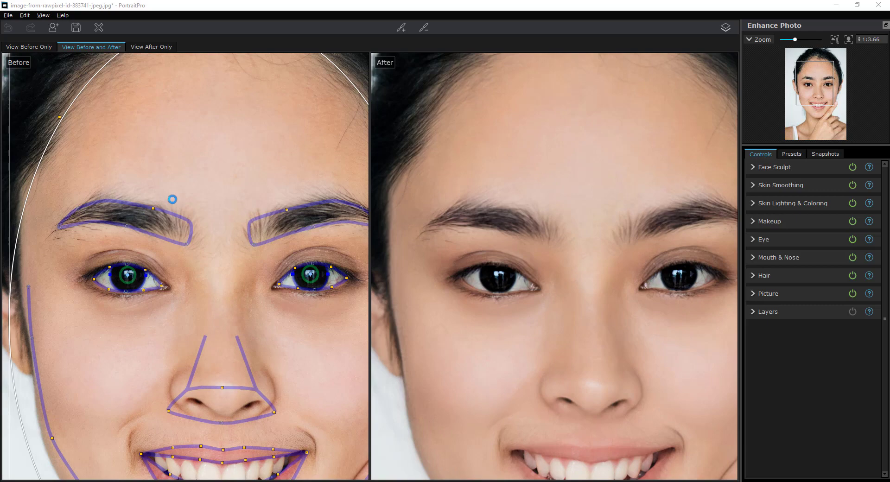
{"action": "scroll", "coordinate": [172, 200], "scroll_direction": "down", "scroll_amount": 3}
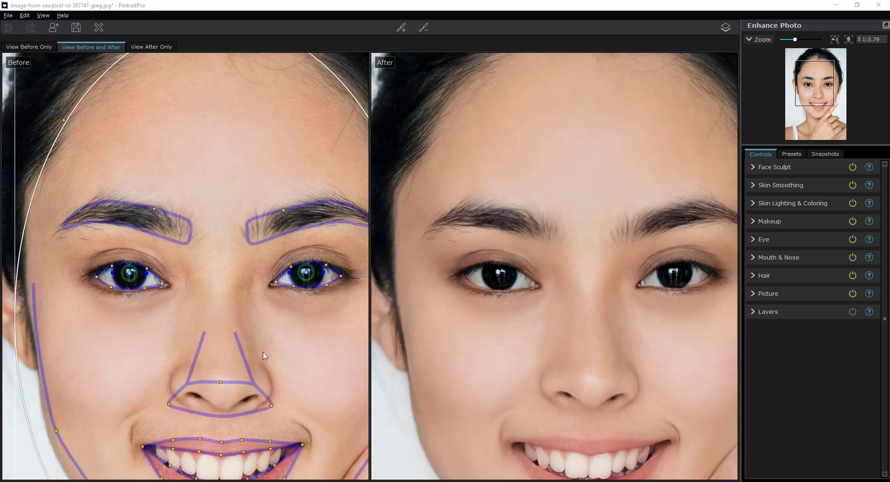
{"action": "scroll", "coordinate": [265, 357], "scroll_direction": "down", "scroll_amount": 4}
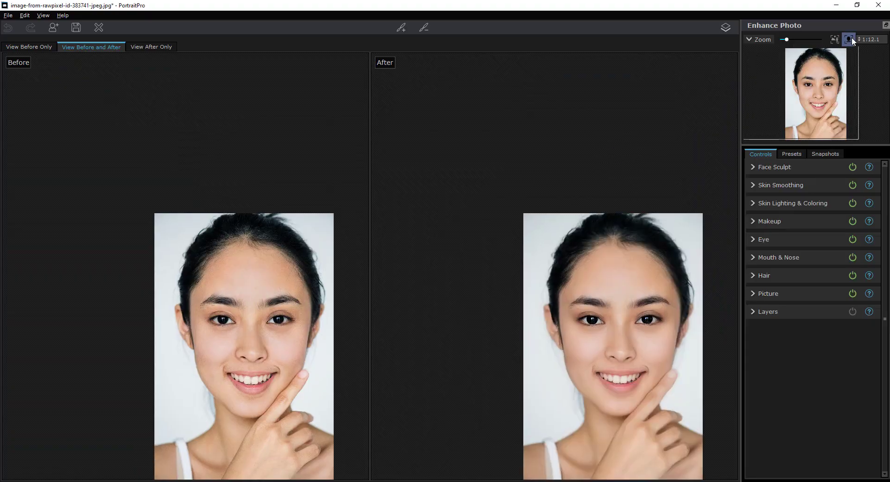
{"action": "left_click", "coordinate": [849, 38]}
{"action": "left_click", "coordinate": [726, 29]}
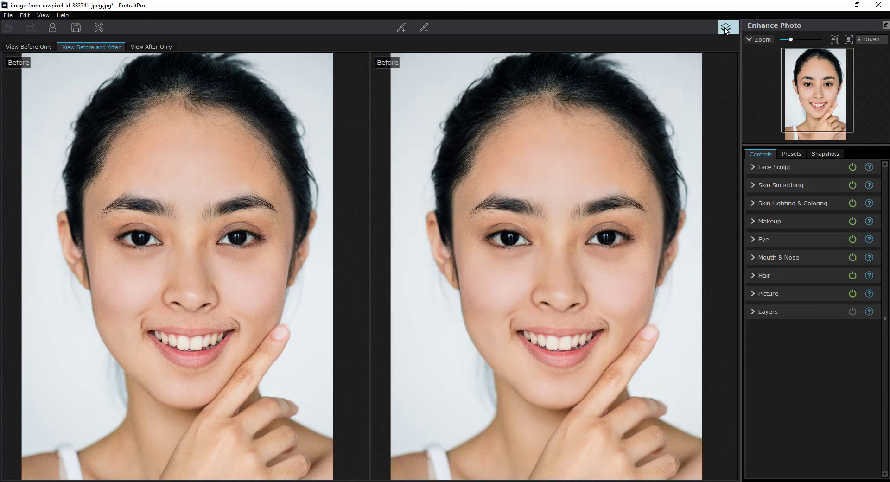
{"action": "left_click", "coordinate": [726, 29]}
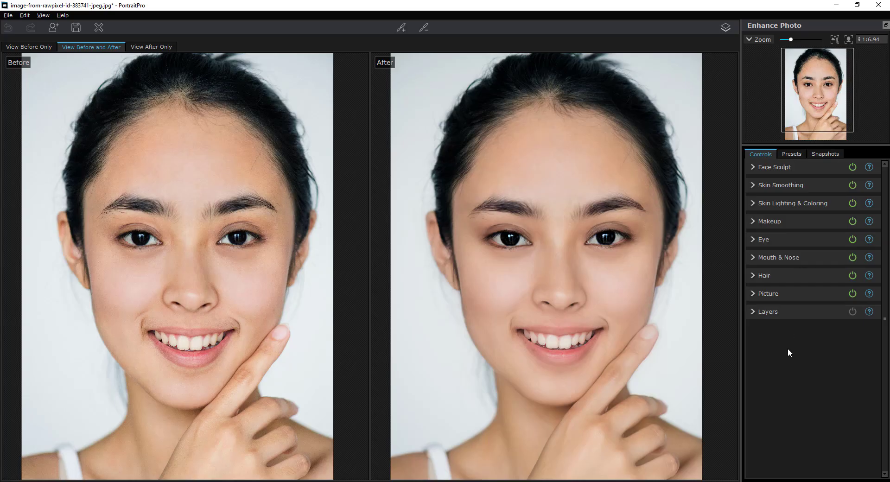
Drag the face's light source left, then down to the lower right of the face
{"action": "left_click", "coordinate": [754, 203]}
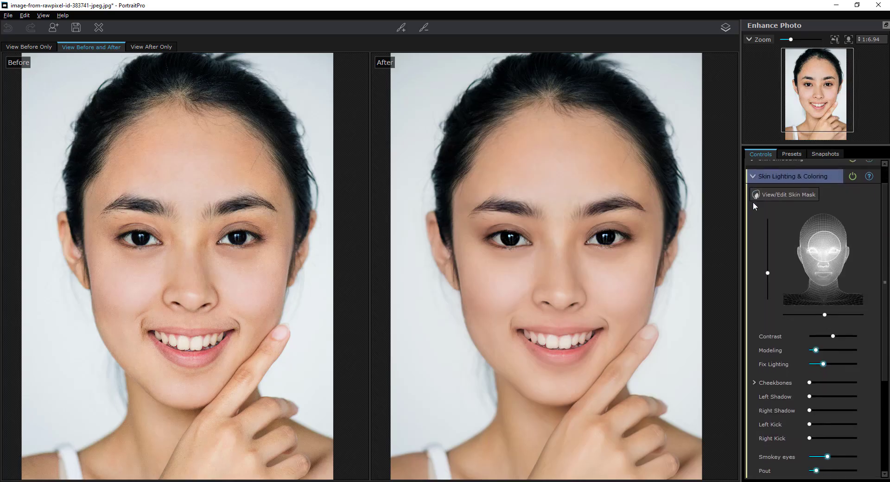
{"action": "left_click_drag", "start_coordinate": [824, 248], "coordinate": [860, 248]}
{"action": "left_click_drag", "start_coordinate": [850, 197], "coordinate": [861, 279]}
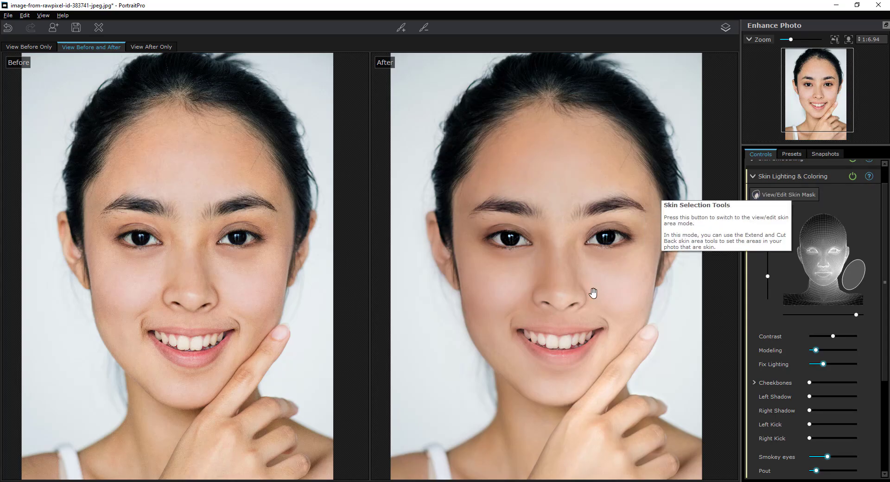
{"action": "left_click", "coordinate": [781, 193]}
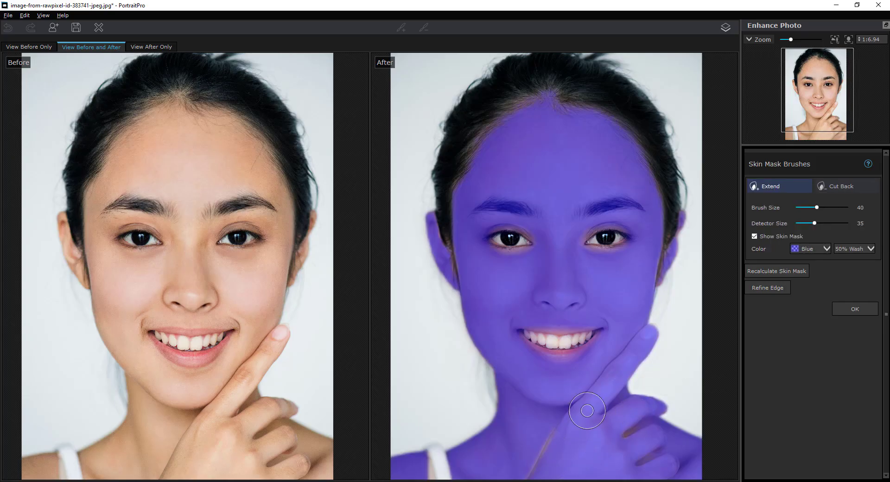
Paint the Extend brush over the finger edge on the chin and accept the mask
{"action": "mouse_move", "coordinate": [587, 410]}
{"action": "left_mouse_down"}
{"action": "mouse_move", "coordinate": [538, 441]}
{"action": "mouse_move", "coordinate": [559, 426]}
{"action": "mouse_move", "coordinate": [519, 472]}
{"action": "left_mouse_up"}
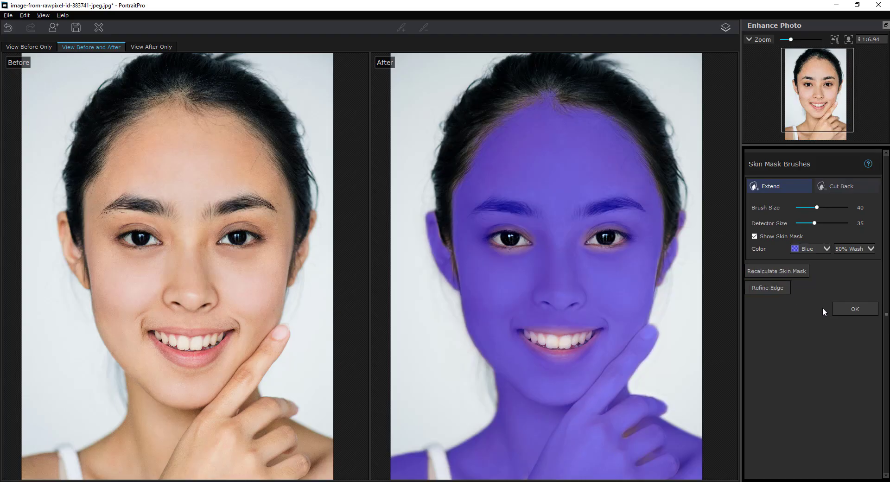
{"action": "left_click", "coordinate": [849, 311]}
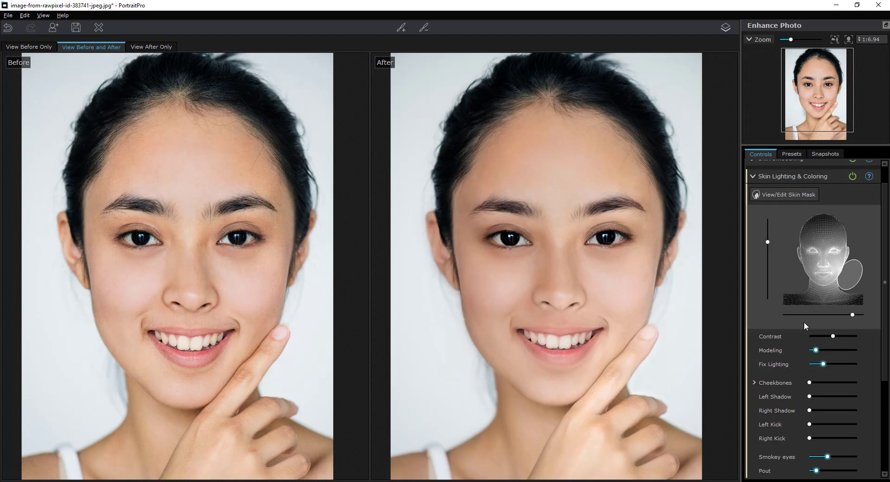
Reposition the light source and spread it wider so the face is evenly lit
{"action": "left_click_drag", "start_coordinate": [851, 274], "coordinate": [759, 300]}
{"action": "scroll", "coordinate": [512, 423], "scroll_direction": "down", "scroll_amount": 2}
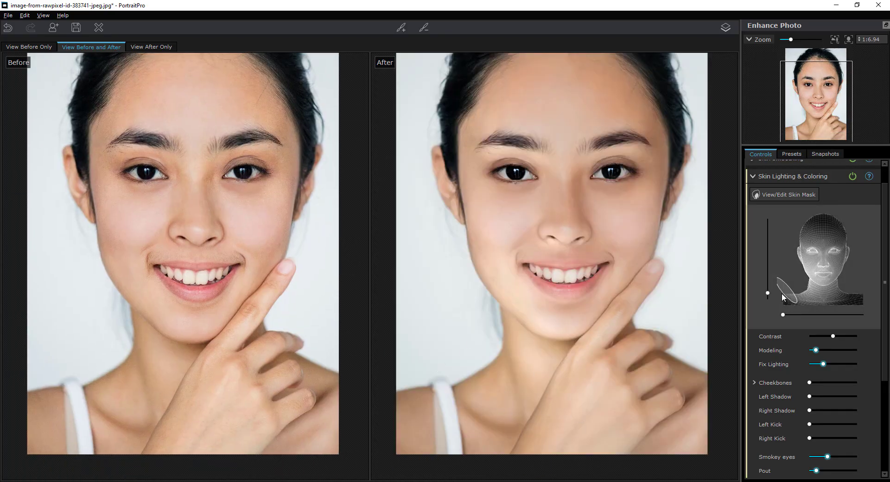
{"action": "left_click_drag", "start_coordinate": [783, 297], "coordinate": [839, 254]}
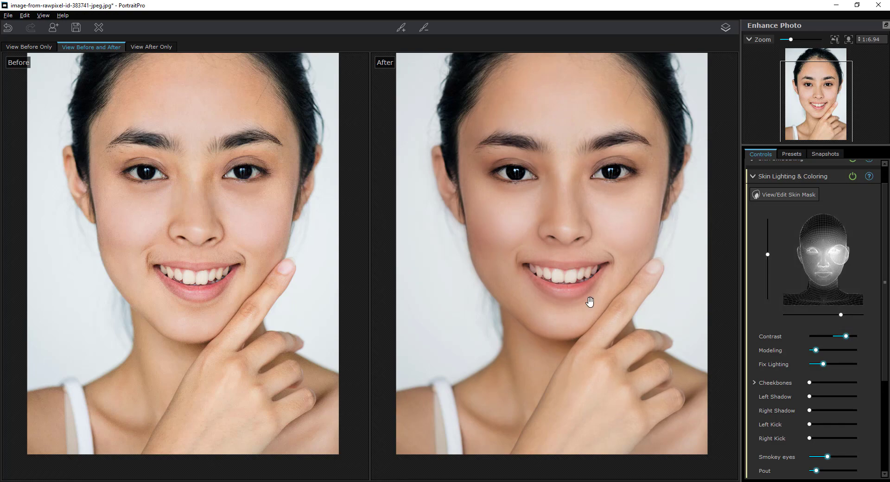
{"action": "scroll", "coordinate": [576, 229], "scroll_direction": "down", "scroll_amount": 3}
{"action": "scroll", "coordinate": [556, 295], "scroll_direction": "up", "scroll_amount": 3}
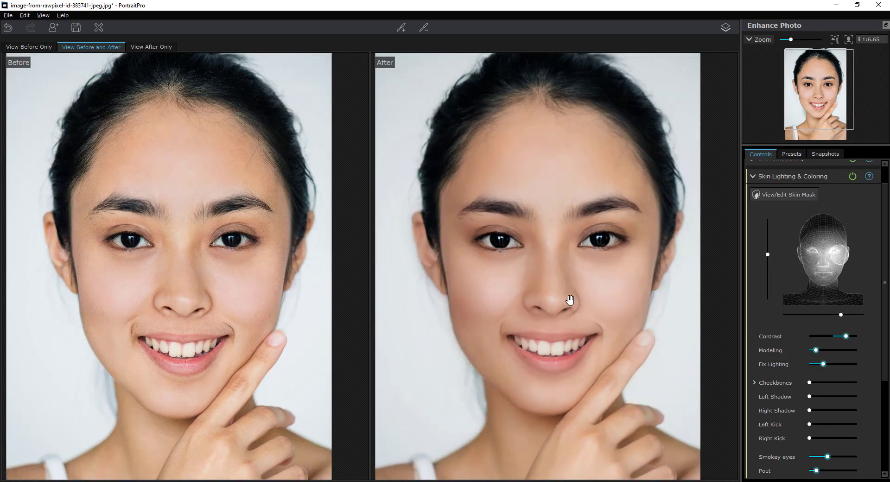
Apply Lipstick at strength 73 and compare the result against the original
{"action": "left_click", "coordinate": [756, 173]}
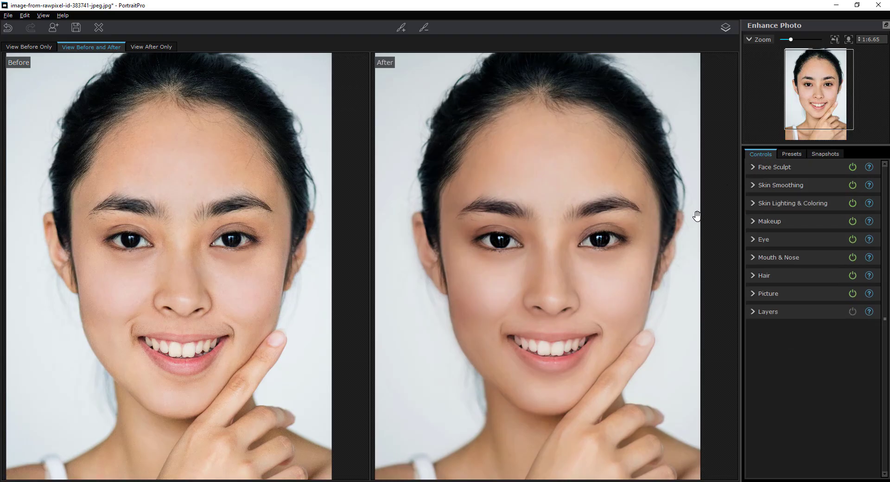
{"action": "mouse_move", "coordinate": [193, 196]}
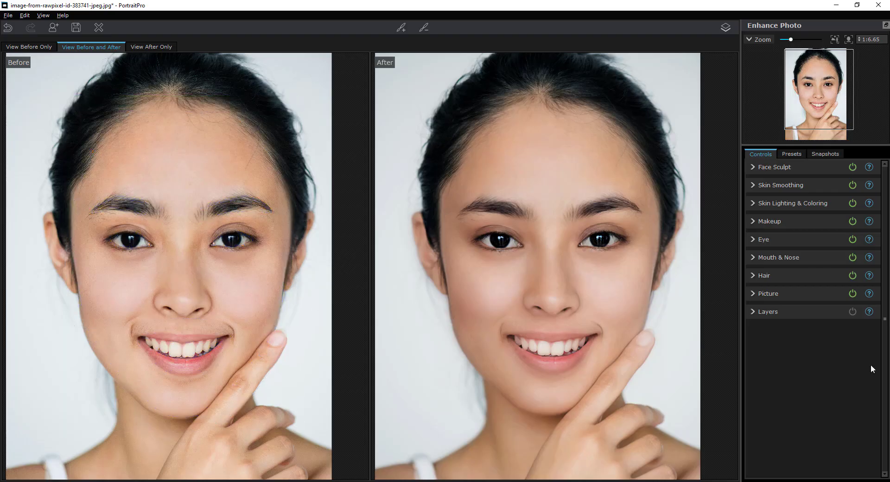
{"action": "left_click", "coordinate": [754, 221]}
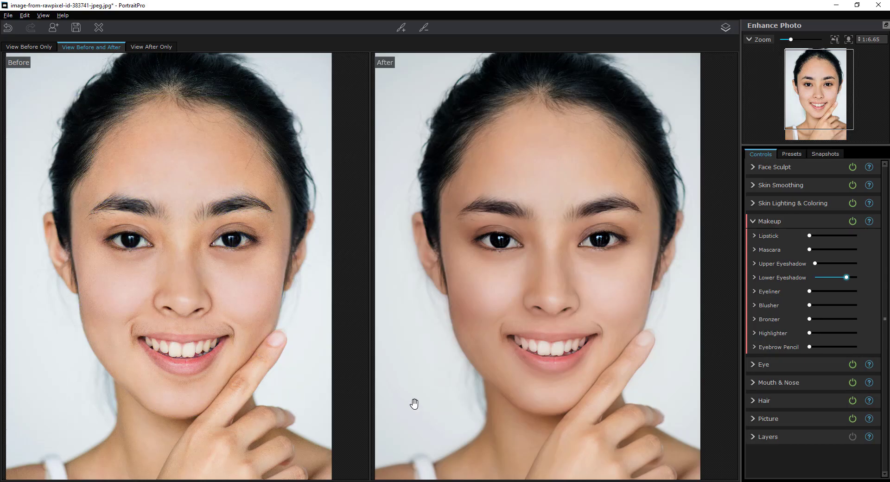
{"action": "left_click", "coordinate": [756, 234]}
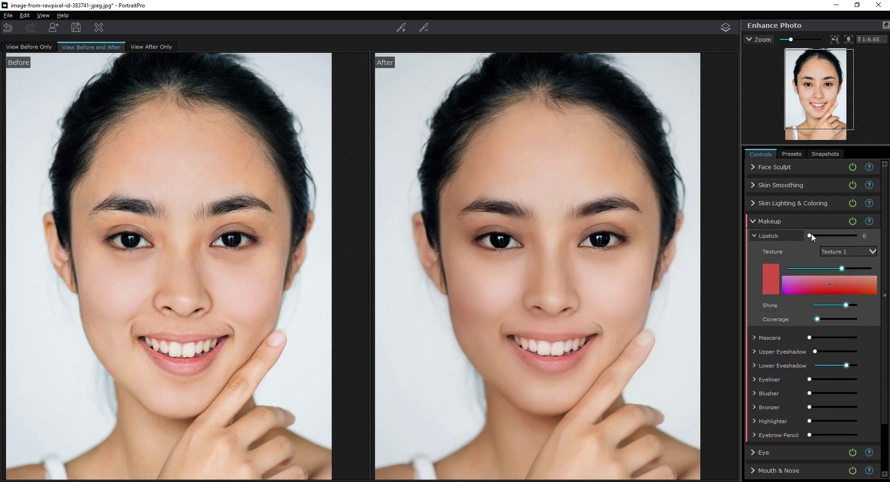
{"action": "left_click_drag", "start_coordinate": [810, 235], "coordinate": [845, 237]}
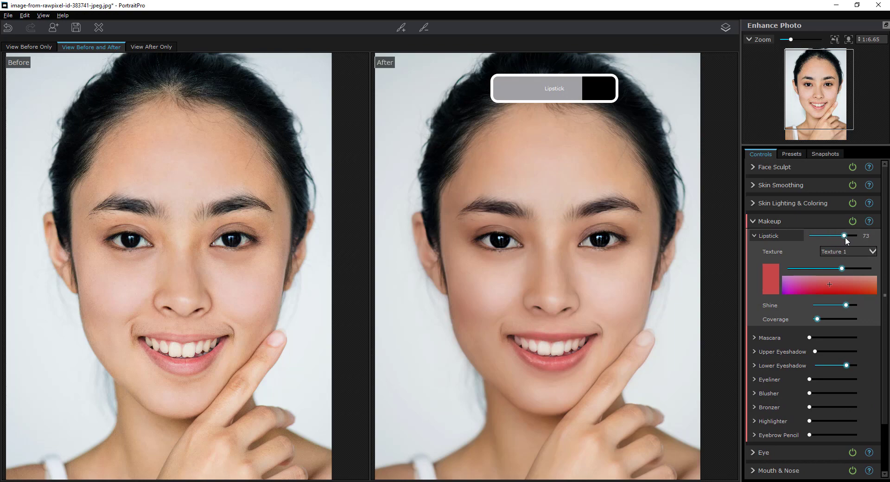
{"action": "left_click", "coordinate": [726, 28]}
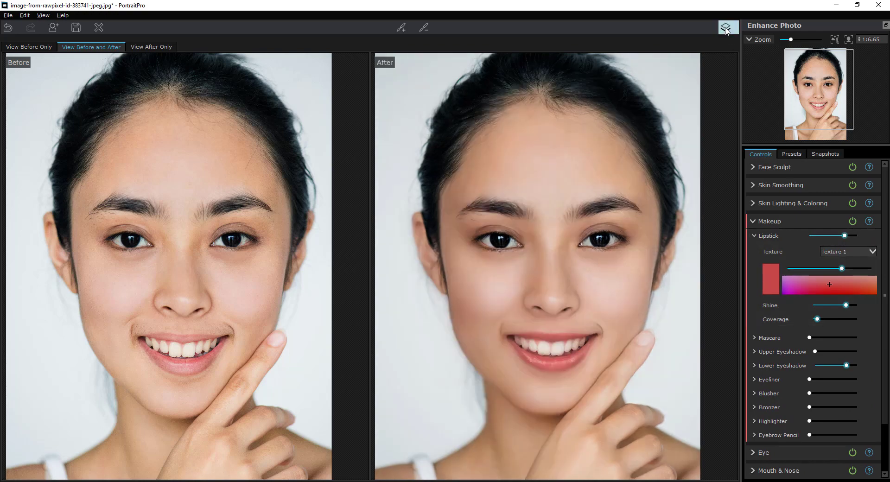
{"action": "left_click", "coordinate": [726, 29]}
Reshape the inner lower-lip outline on the Before image, then zoom back to the whole face
{"action": "scroll", "coordinate": [575, 382], "scroll_direction": "up", "scroll_amount": 5}
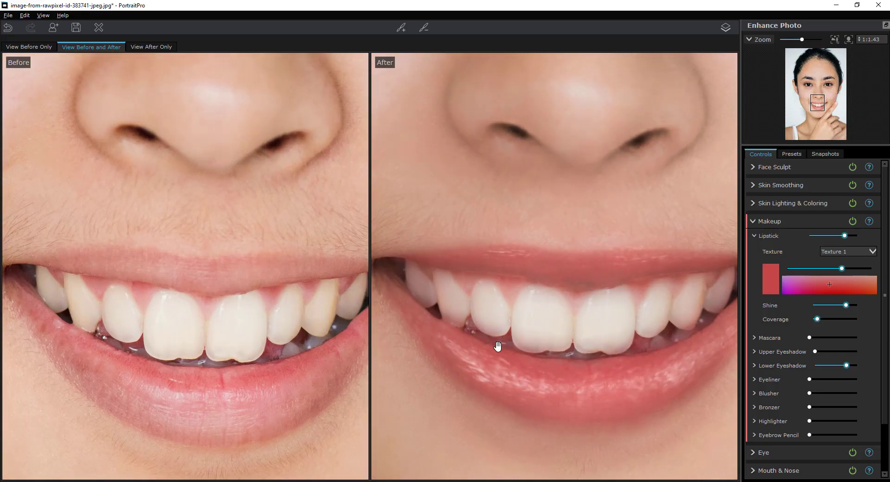
{"action": "mouse_move", "coordinate": [144, 410]}
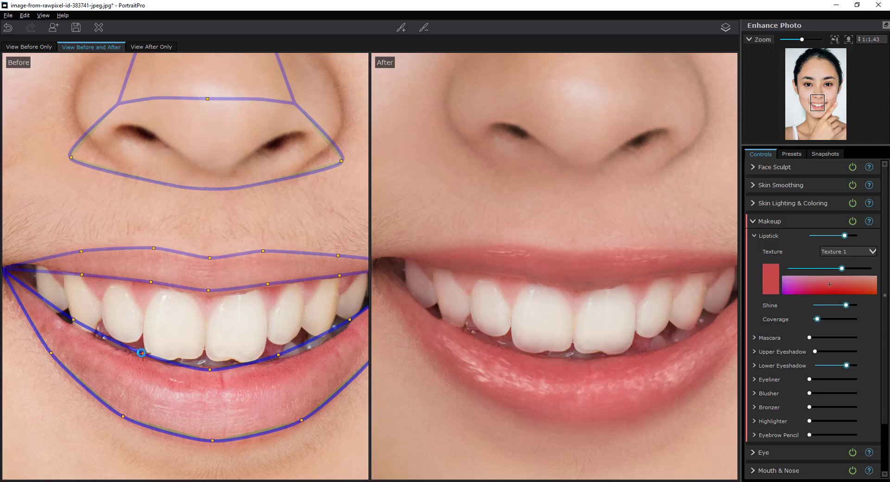
{"action": "left_click_drag", "start_coordinate": [141, 353], "coordinate": [138, 357]}
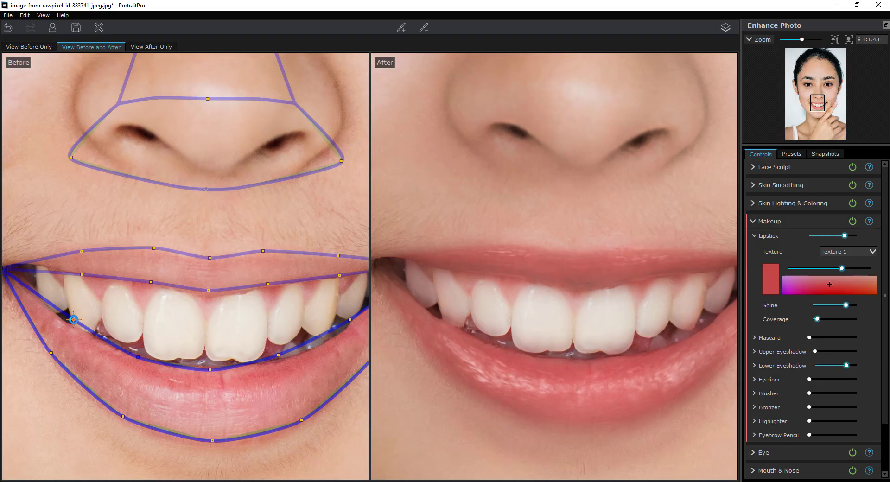
{"action": "scroll", "coordinate": [332, 262], "scroll_direction": "down", "scroll_amount": 5}
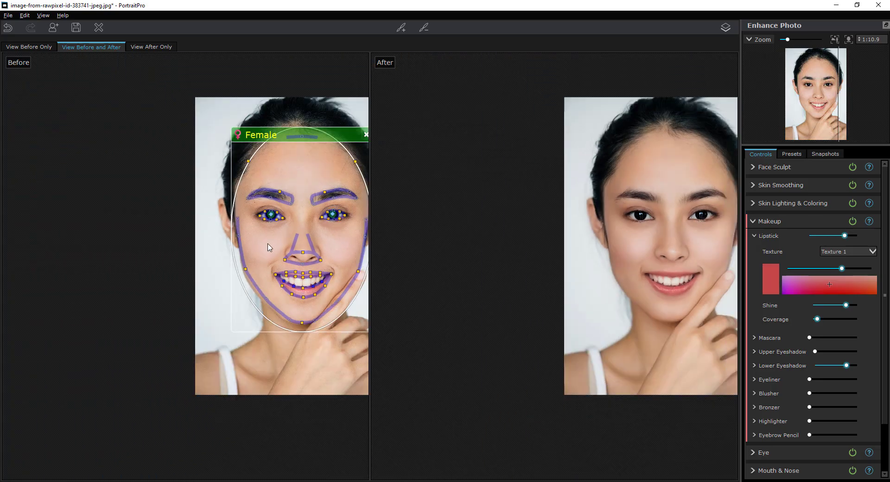
{"action": "left_click", "coordinate": [852, 40]}
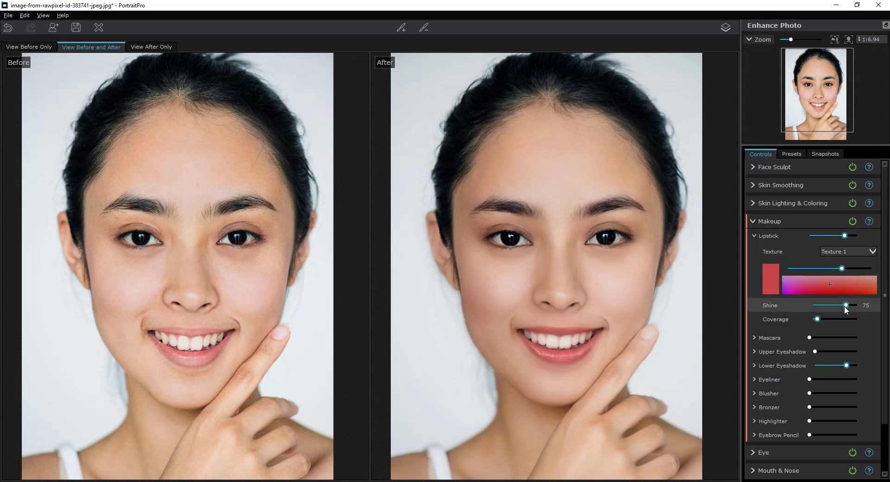
Set the mascara Application style to False Eyelashes Bold
{"action": "left_click", "coordinate": [757, 234]}
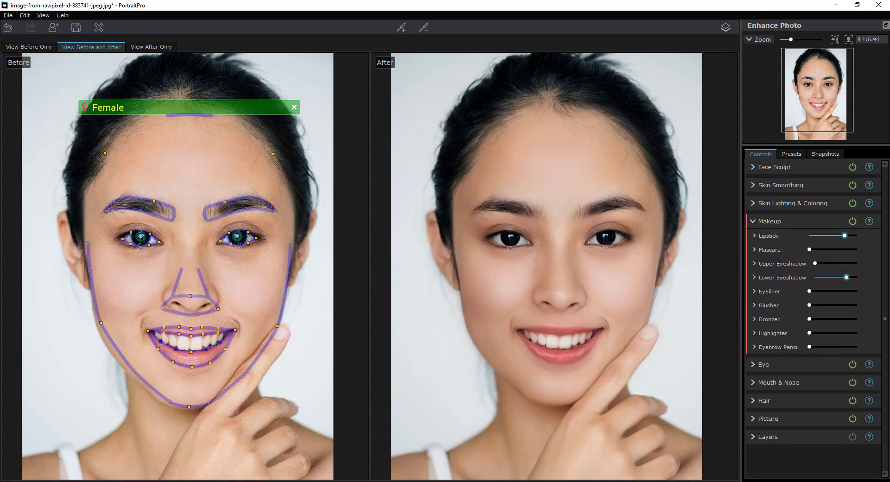
{"action": "scroll", "coordinate": [143, 220], "scroll_direction": "up", "scroll_amount": 5}
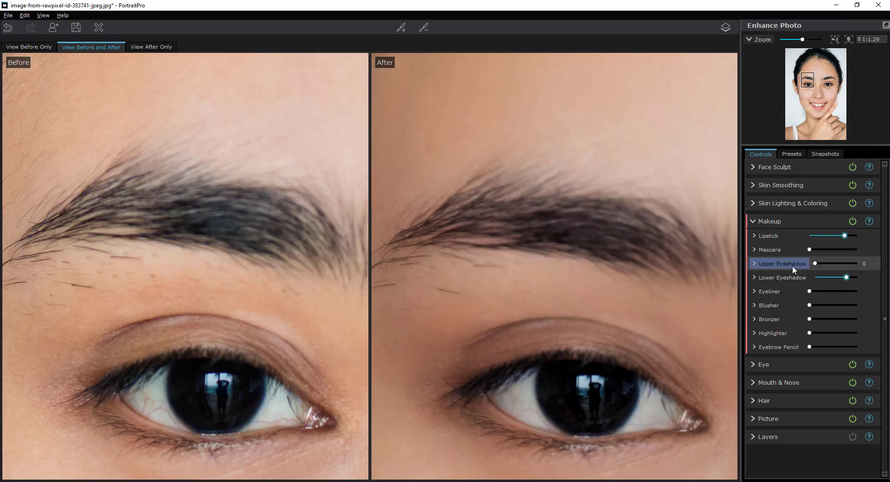
{"action": "scroll", "coordinate": [590, 296], "scroll_direction": "down", "scroll_amount": 5}
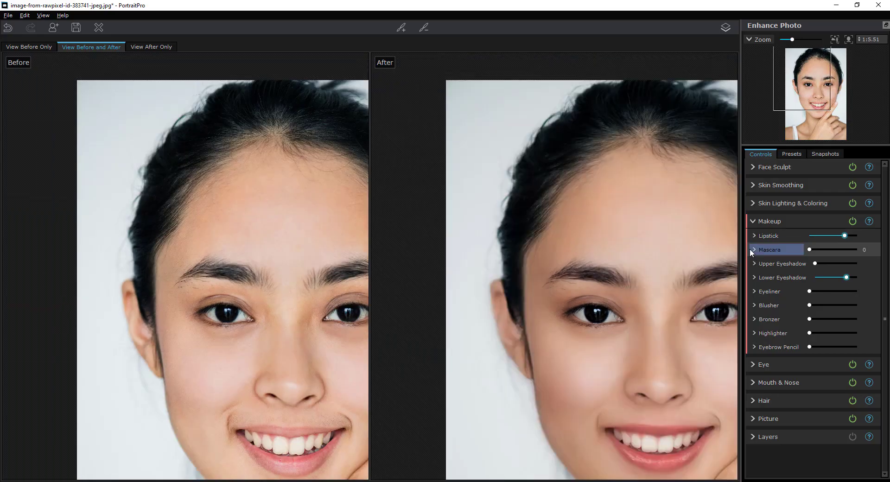
{"action": "left_click", "coordinate": [754, 250]}
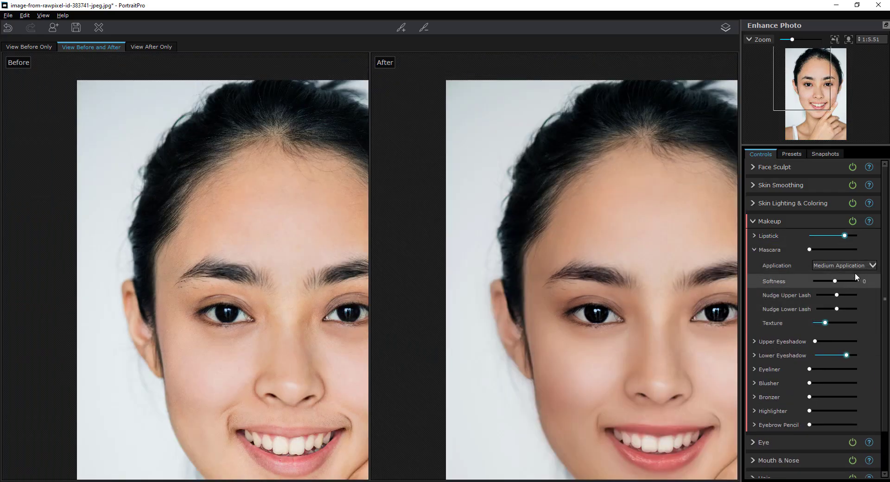
{"action": "left_click", "coordinate": [847, 264]}
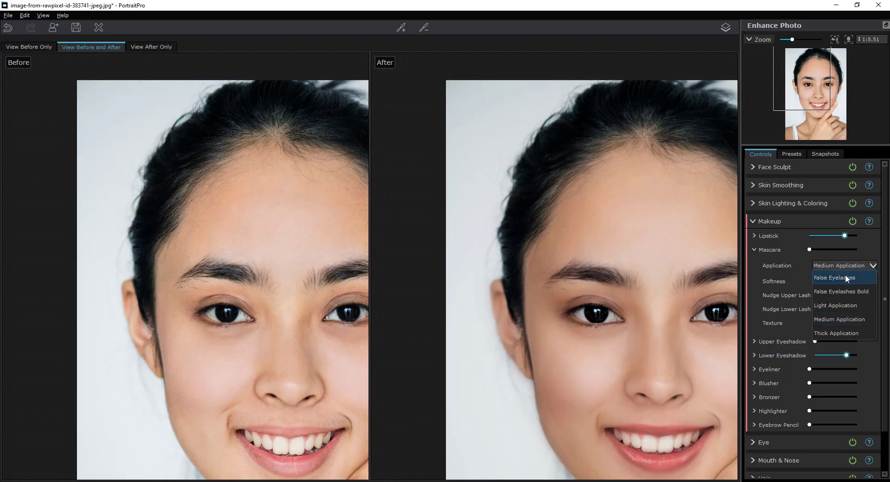
{"action": "left_click", "coordinate": [844, 291]}
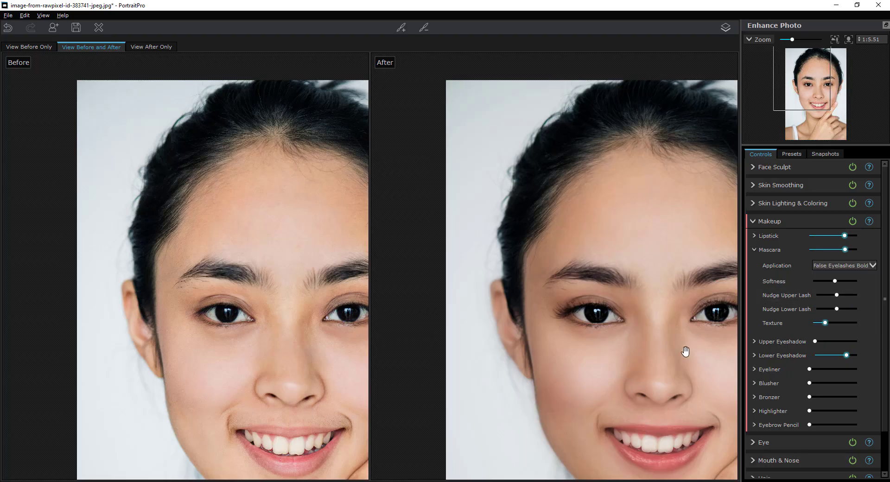
Raise mascara Softness to 20 and compare the lashes with the original
{"action": "left_click_drag", "start_coordinate": [685, 353], "coordinate": [607, 276]}
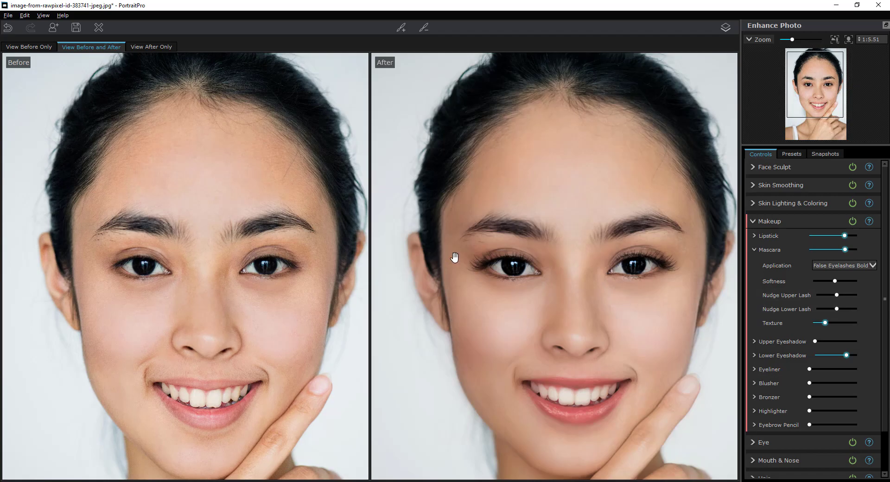
{"action": "scroll", "coordinate": [453, 254], "scroll_direction": "up", "scroll_amount": 5}
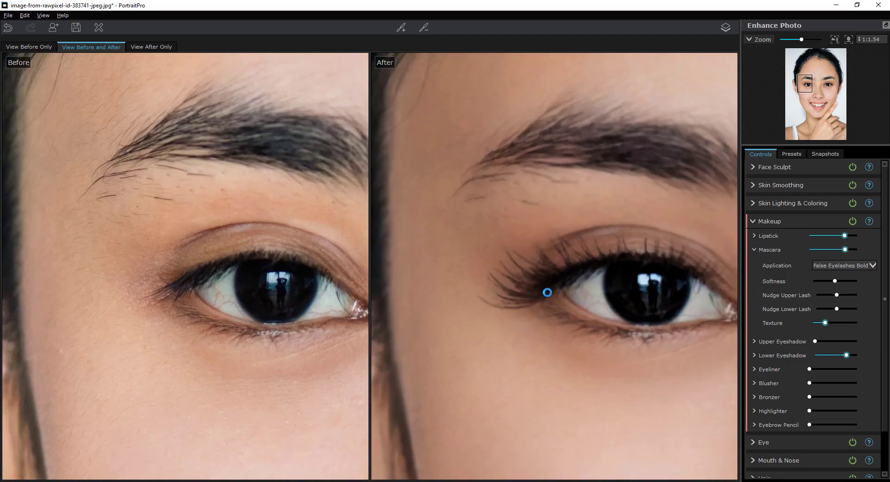
{"action": "left_click", "coordinate": [839, 281]}
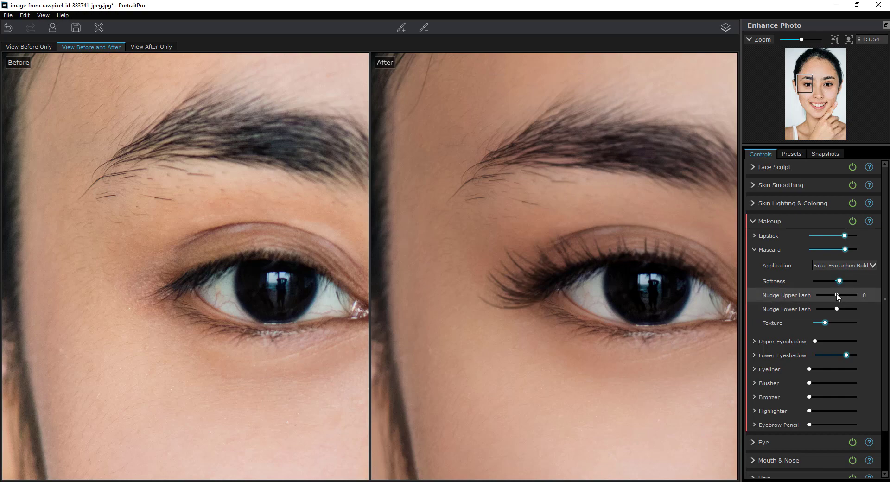
{"action": "scroll", "coordinate": [598, 317], "scroll_direction": "down", "scroll_amount": 3}
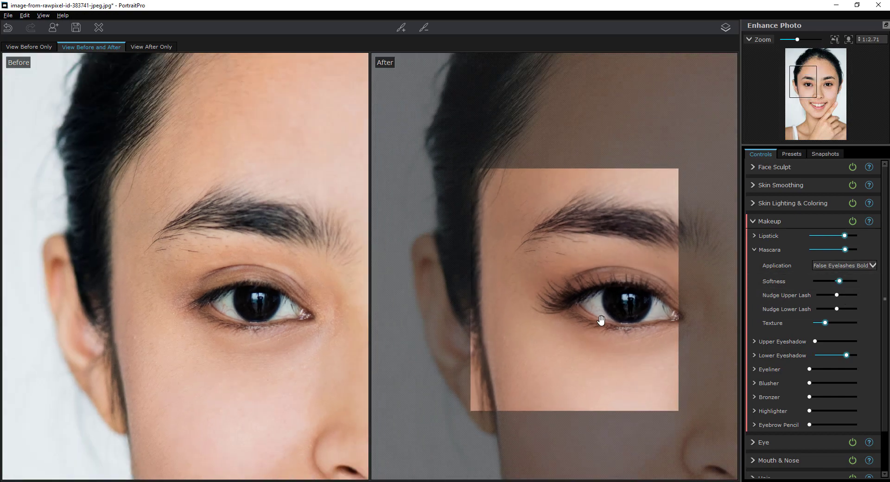
{"action": "scroll", "coordinate": [635, 345], "scroll_direction": "down", "scroll_amount": 1}
{"action": "scroll", "coordinate": [535, 246], "scroll_direction": "down", "scroll_amount": 1}
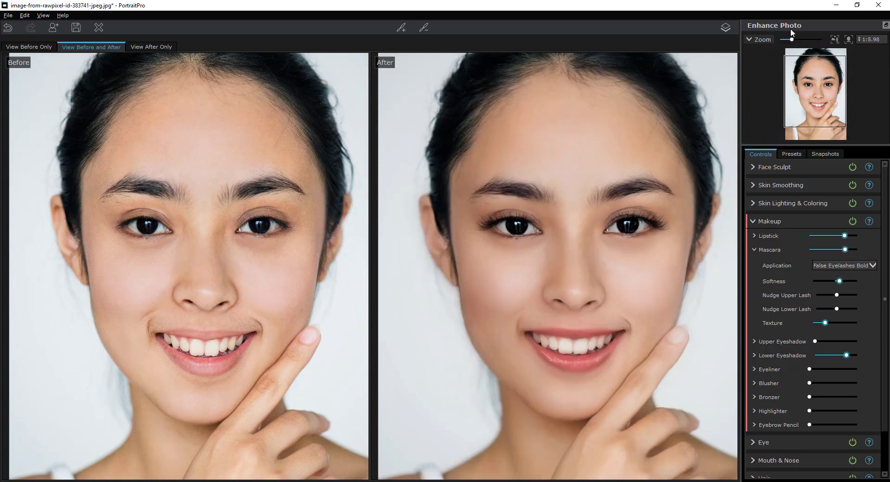
{"action": "left_click", "coordinate": [726, 29]}
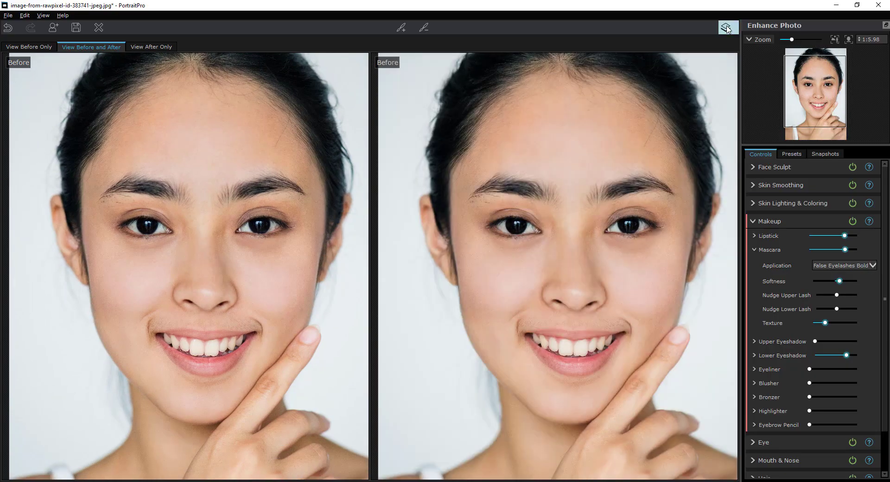
{"action": "left_click", "coordinate": [726, 31]}
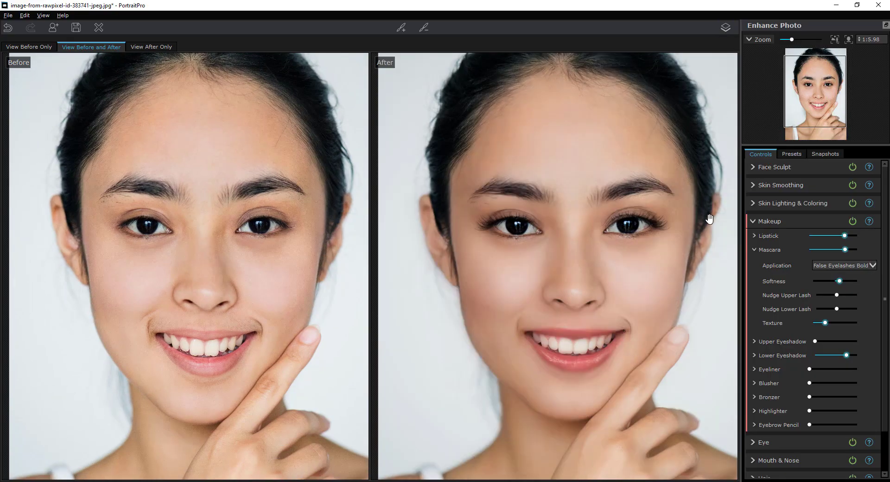
{"action": "left_click", "coordinate": [756, 249]}
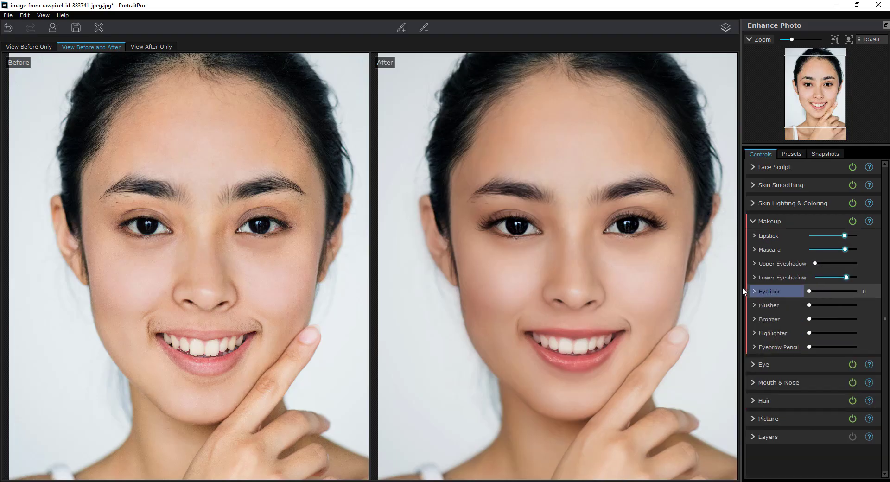
Apply upper eyeshadow at strength 45 and tint it a soft mauve-grey
{"action": "left_click", "coordinate": [809, 264]}
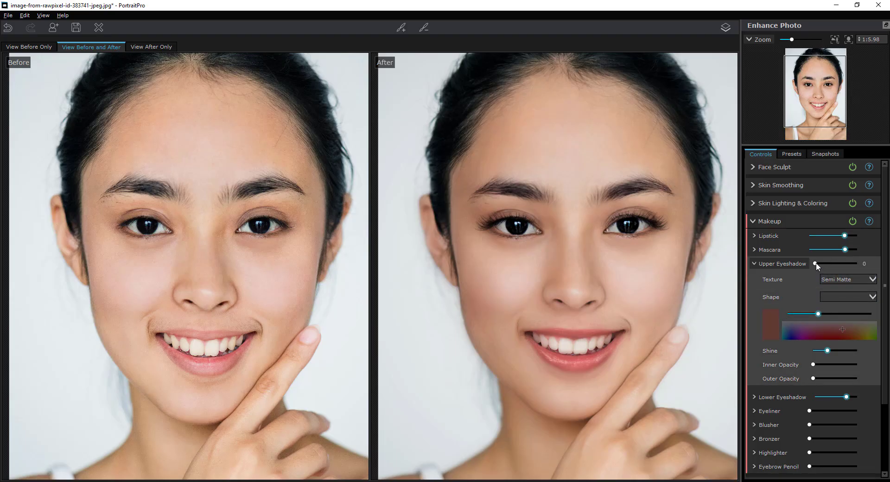
{"action": "left_click_drag", "start_coordinate": [817, 263], "coordinate": [837, 260]}
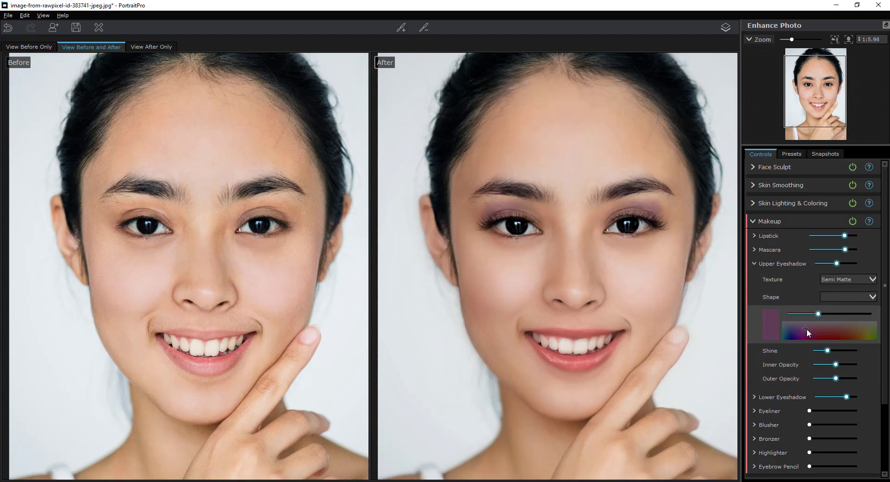
{"action": "left_click_drag", "start_coordinate": [807, 329], "coordinate": [802, 324]}
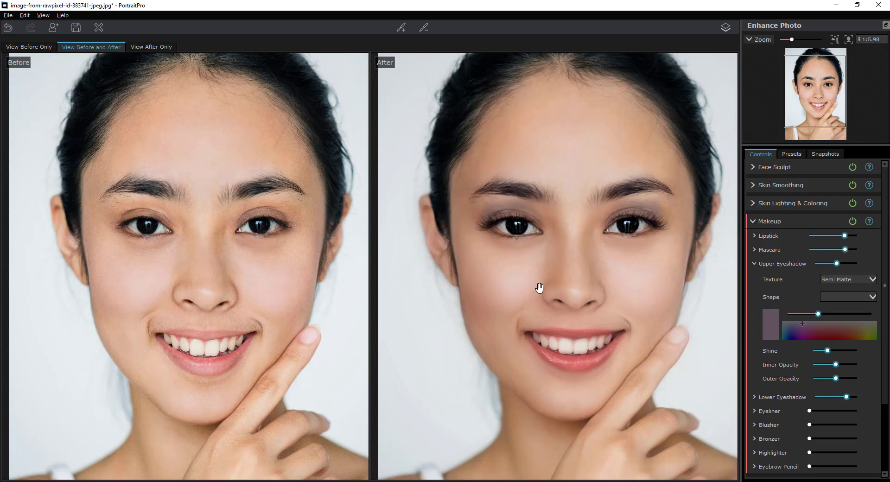
Apply eyeliner at strength 88 with Lower Liner Opacity at 100, then collapse Makeup
{"action": "left_click", "coordinate": [769, 410]}
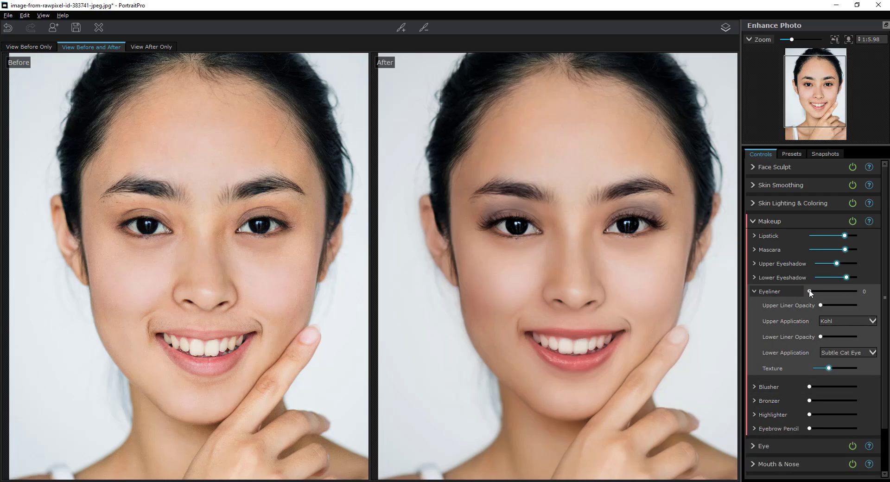
{"action": "left_click_drag", "start_coordinate": [810, 293], "coordinate": [860, 293]}
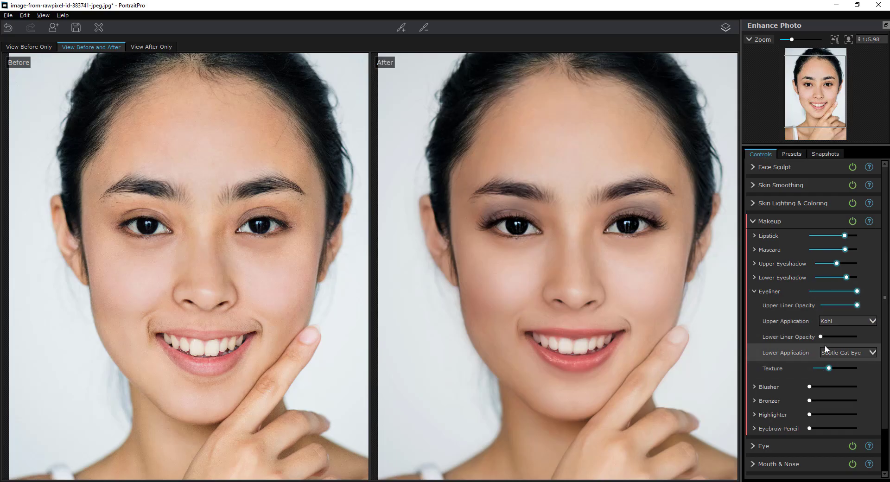
{"action": "scroll", "coordinate": [811, 336], "scroll_direction": "up", "scroll_amount": 4}
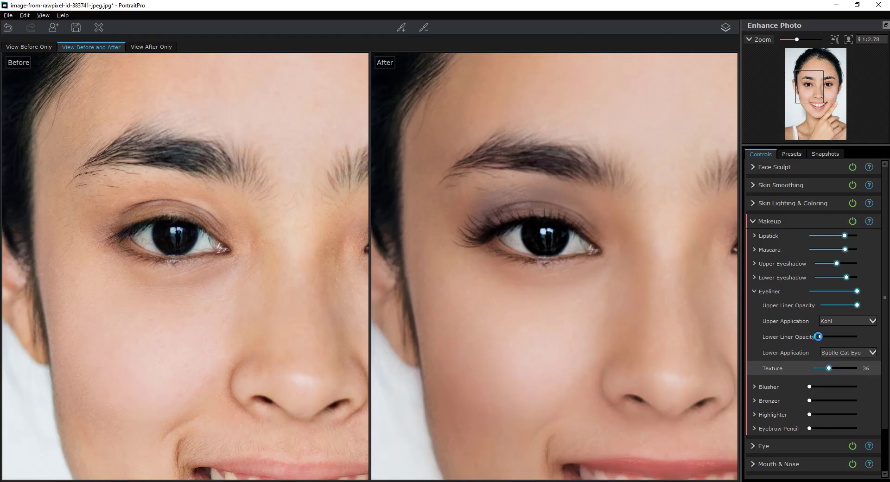
{"action": "left_click_drag", "start_coordinate": [821, 337], "coordinate": [861, 338]}
{"action": "scroll", "coordinate": [513, 275], "scroll_direction": "down", "scroll_amount": 5}
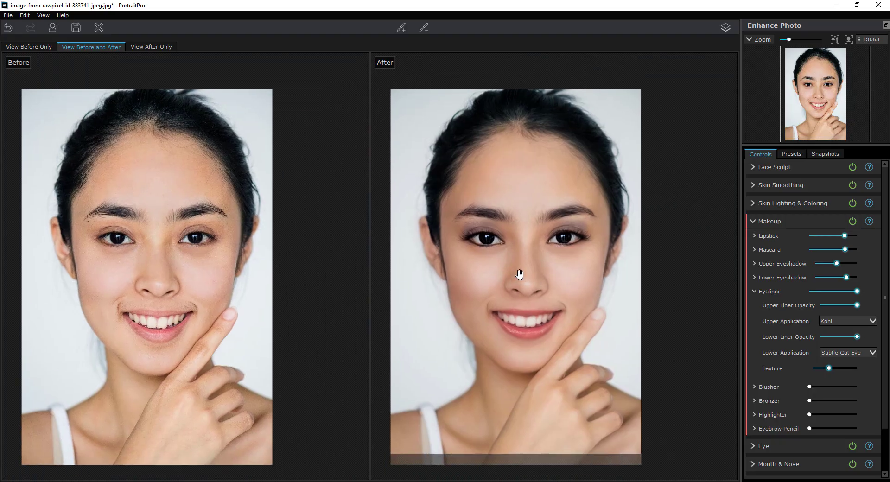
{"action": "left_click_drag", "start_coordinate": [519, 275], "coordinate": [537, 271]}
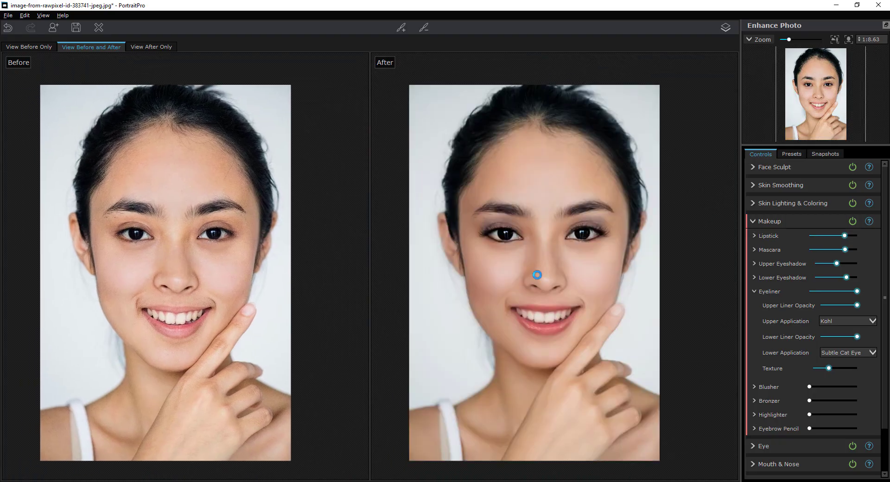
{"action": "left_click", "coordinate": [759, 221]}
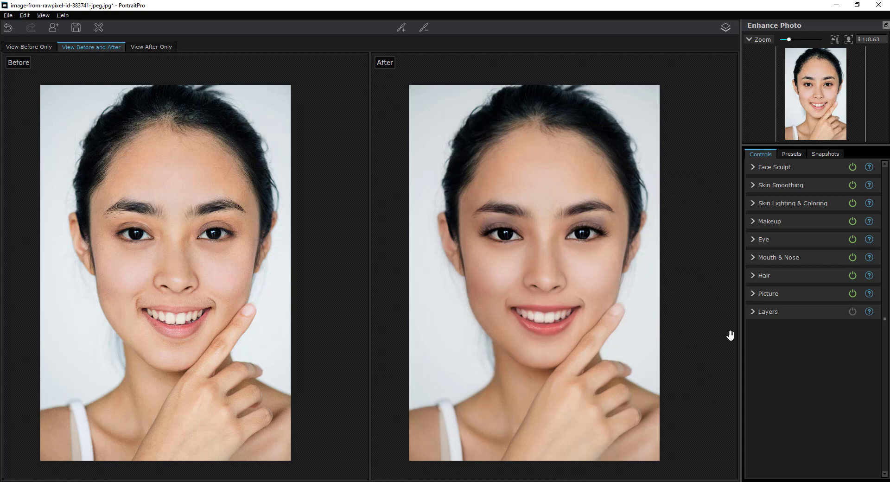
Whiten the teeth to about 72 and raise Clean Teeth to 21
{"action": "left_click", "coordinate": [756, 257]}
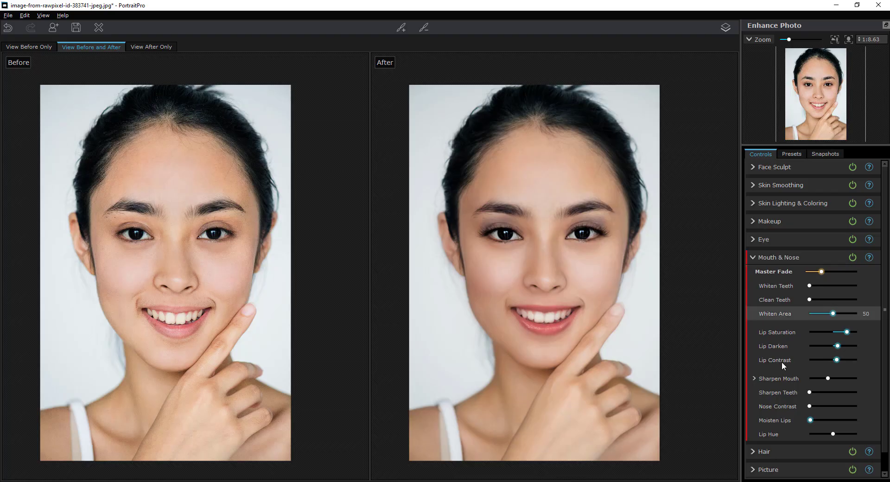
{"action": "scroll", "coordinate": [619, 268], "scroll_direction": "up", "scroll_amount": 2}
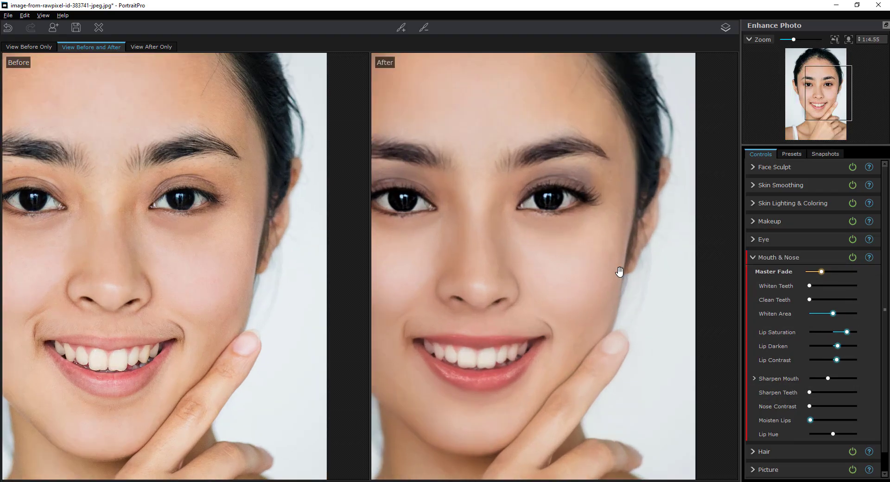
{"action": "scroll", "coordinate": [592, 290], "scroll_direction": "up", "scroll_amount": 2}
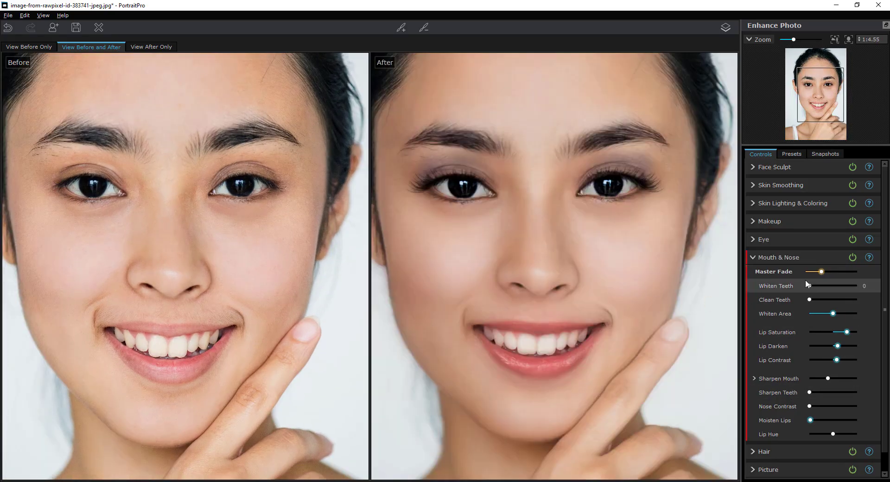
{"action": "left_click_drag", "start_coordinate": [817, 287], "coordinate": [844, 288]}
{"action": "left_click", "coordinate": [814, 300]}
{"action": "left_click", "coordinate": [817, 300]}
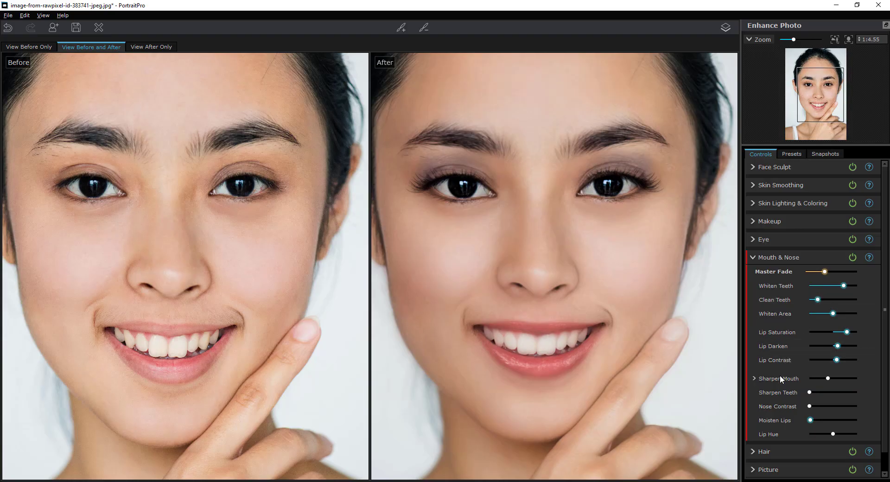
Raise Moisten Lips for a glossier mouth and collapse the Mouth & Nose section
{"action": "scroll", "coordinate": [526, 374], "scroll_direction": "up", "scroll_amount": 2}
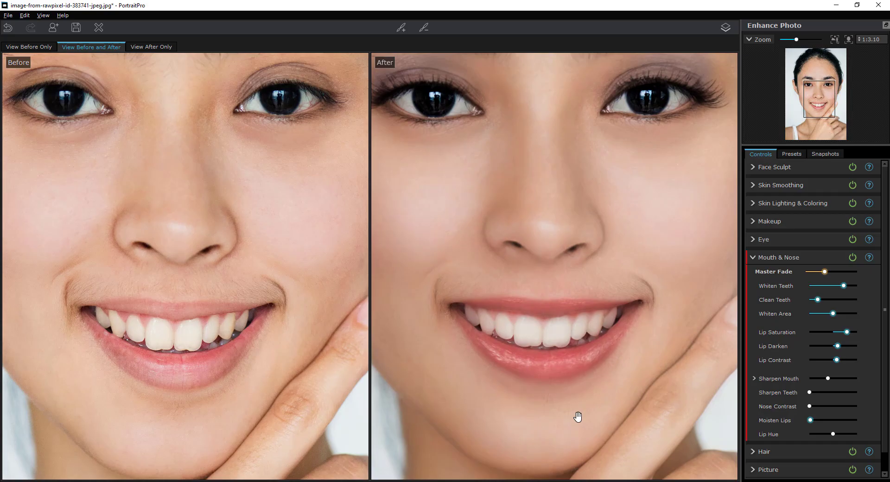
{"action": "mouse_move", "coordinate": [812, 421]}
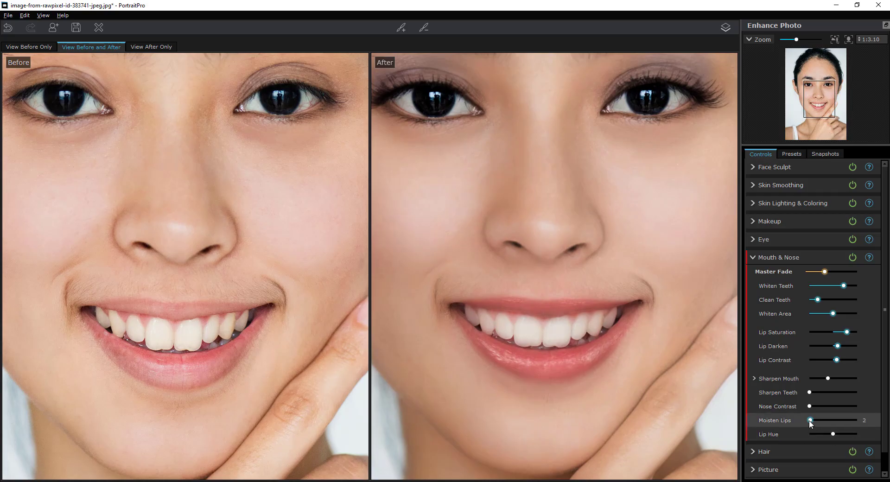
{"action": "left_click_drag", "start_coordinate": [809, 421], "coordinate": [833, 420]}
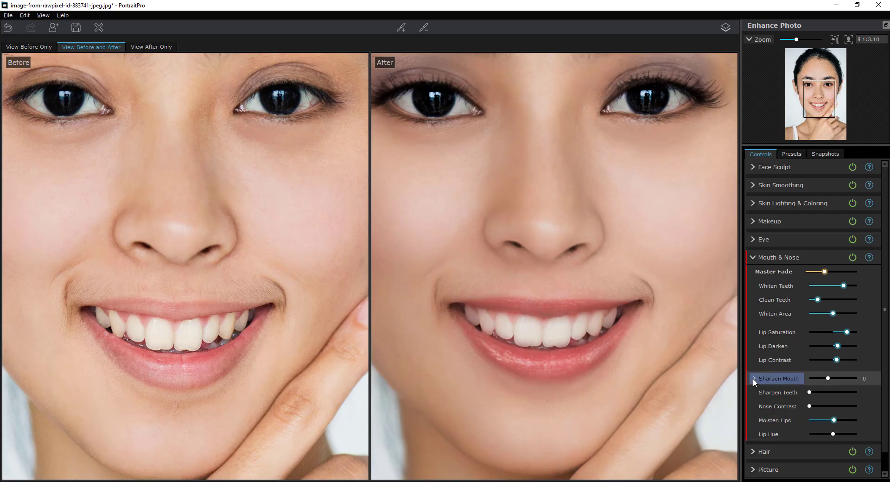
{"action": "left_click", "coordinate": [752, 256]}
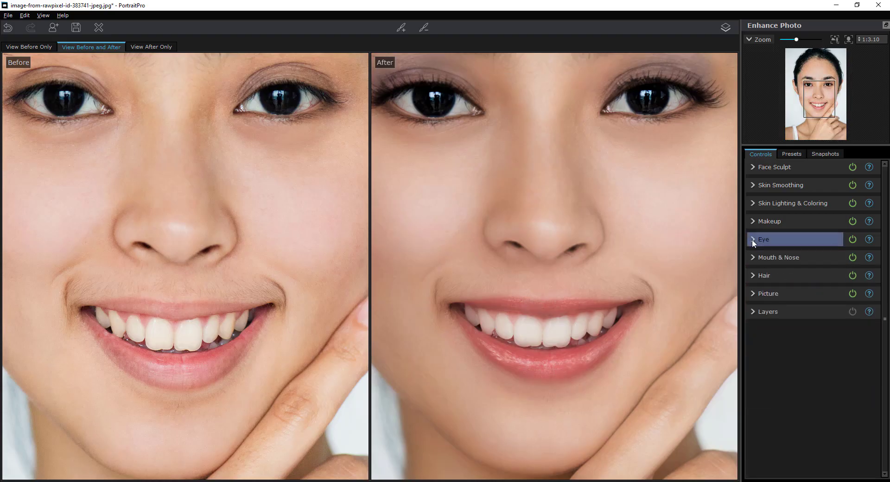
Show the Eye settings with the Contact Lens colour thumbnails expanded
{"action": "left_click", "coordinate": [752, 239]}
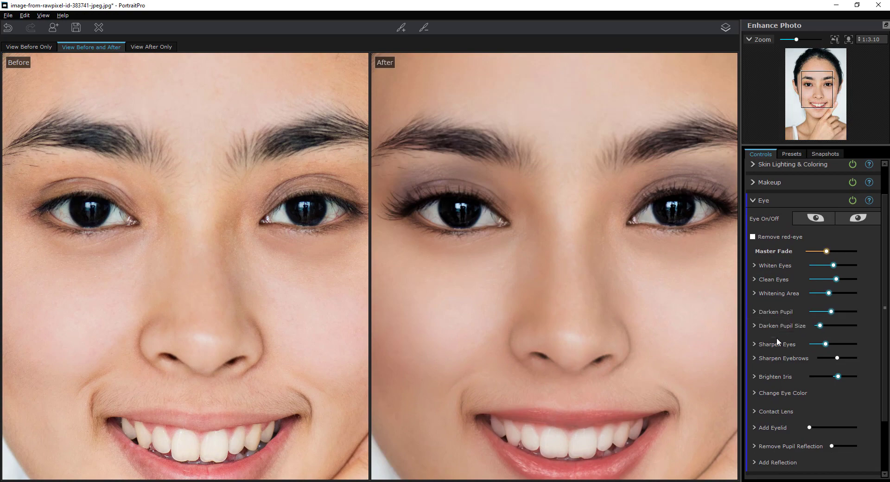
{"action": "scroll", "coordinate": [779, 397], "scroll_direction": "down", "scroll_amount": 3}
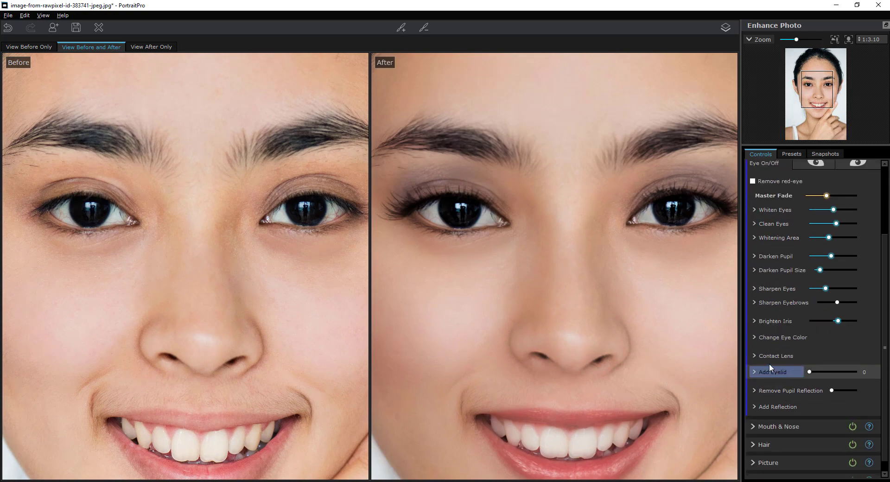
{"action": "left_click", "coordinate": [753, 355]}
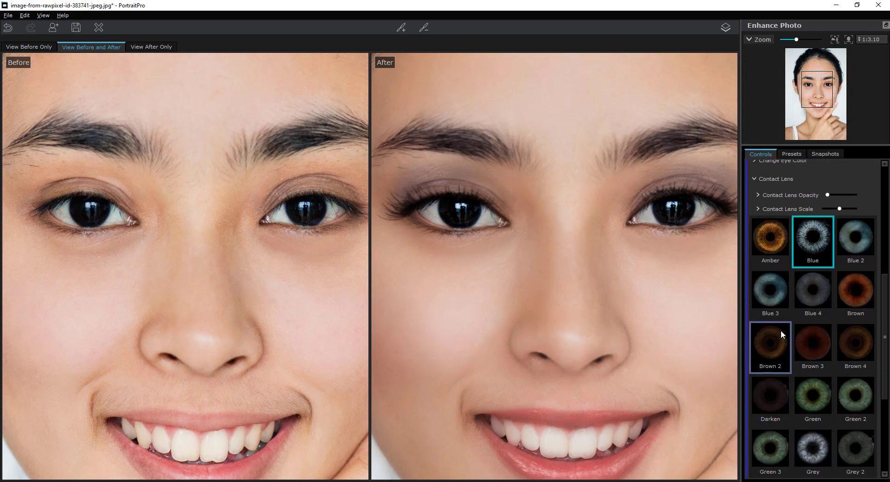
Compare Blue 2, Brown 2 and Brown lenses, settling on the Blue contact lens
{"action": "scroll", "coordinate": [780, 330], "scroll_direction": "up", "scroll_amount": 3}
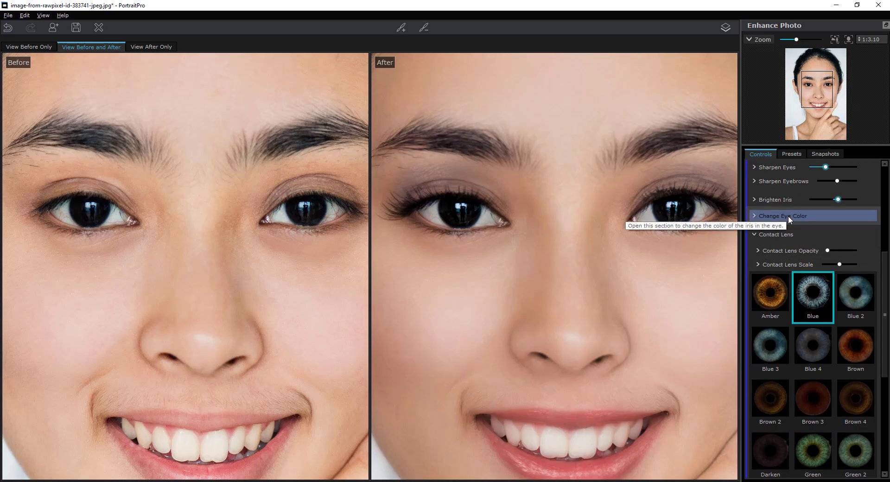
{"action": "scroll", "coordinate": [536, 333], "scroll_direction": "up", "scroll_amount": 3}
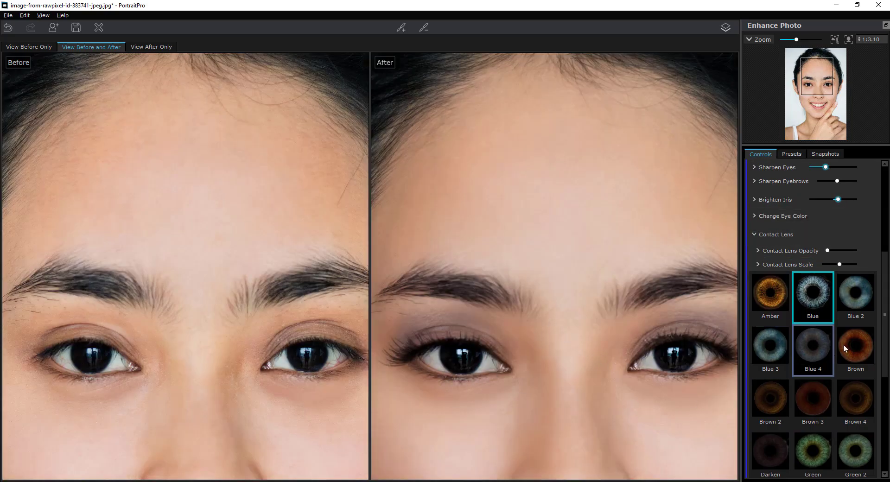
{"action": "scroll", "coordinate": [434, 362], "scroll_direction": "up", "scroll_amount": 2}
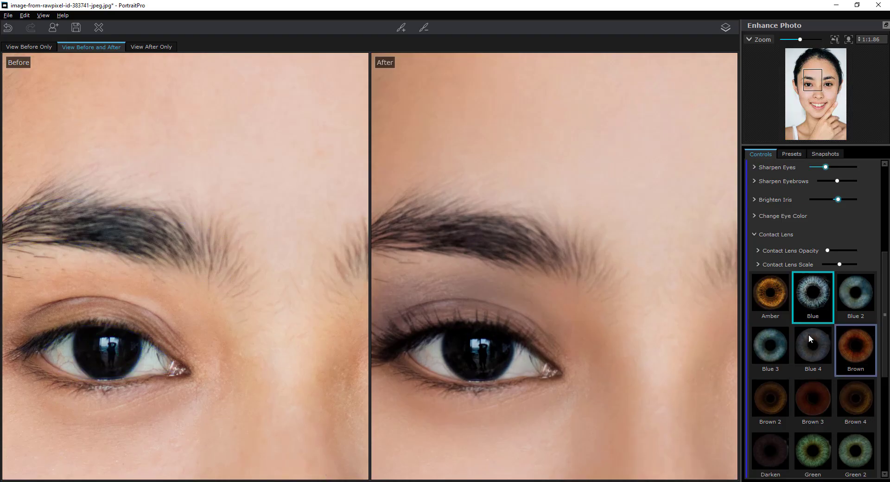
{"action": "left_click", "coordinate": [854, 297]}
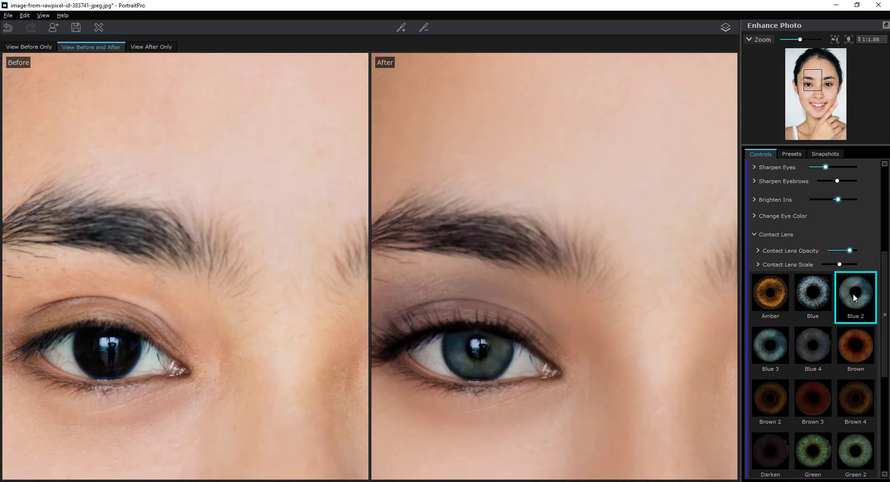
{"action": "left_click", "coordinate": [814, 295]}
{"action": "left_click", "coordinate": [770, 399]}
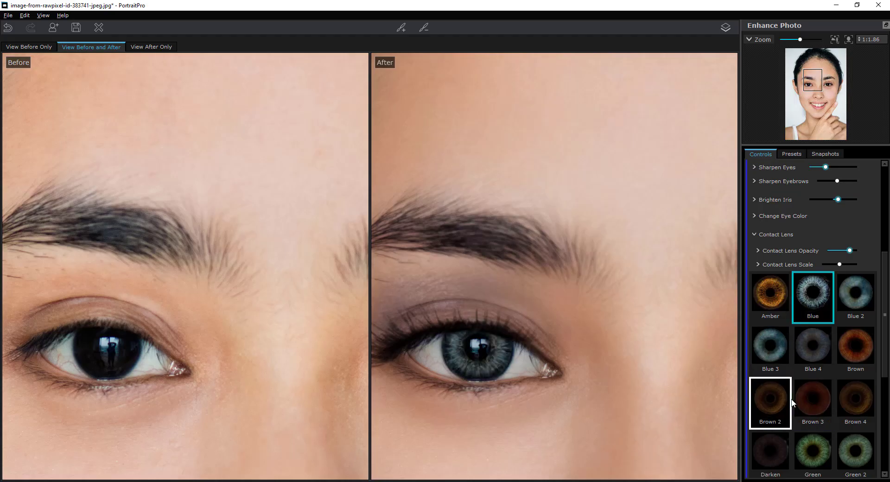
{"action": "left_click", "coordinate": [858, 346]}
{"action": "left_click", "coordinate": [813, 292]}
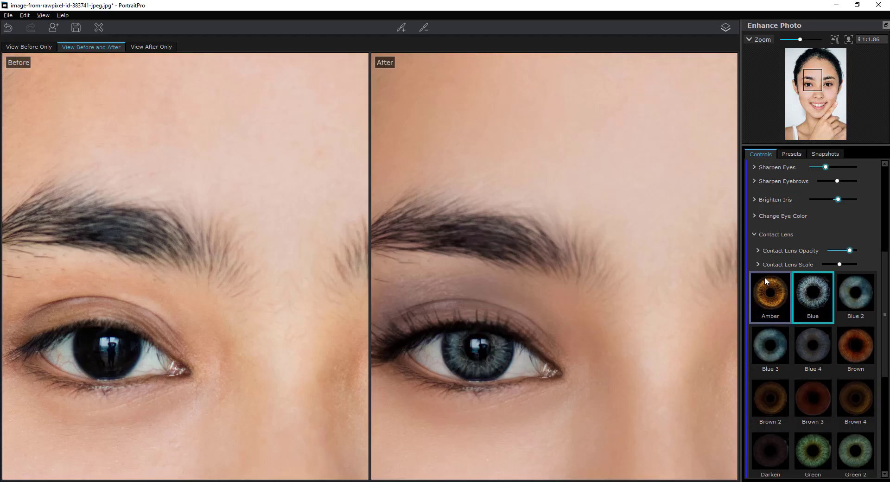
Soften the contact lens opacity to 39
{"action": "scroll", "coordinate": [450, 366], "scroll_direction": "down", "scroll_amount": 2}
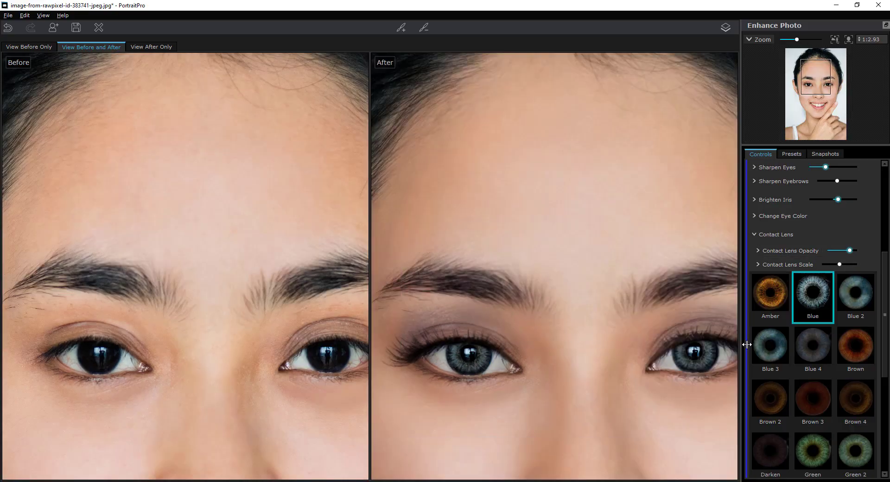
{"action": "left_click", "coordinate": [757, 264]}
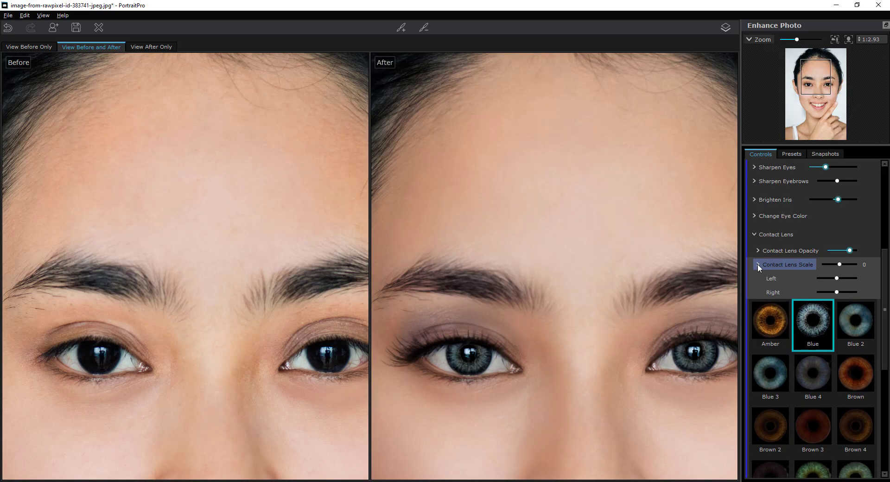
{"action": "left_click", "coordinate": [757, 264]}
{"action": "left_click_drag", "start_coordinate": [850, 251], "coordinate": [840, 250]}
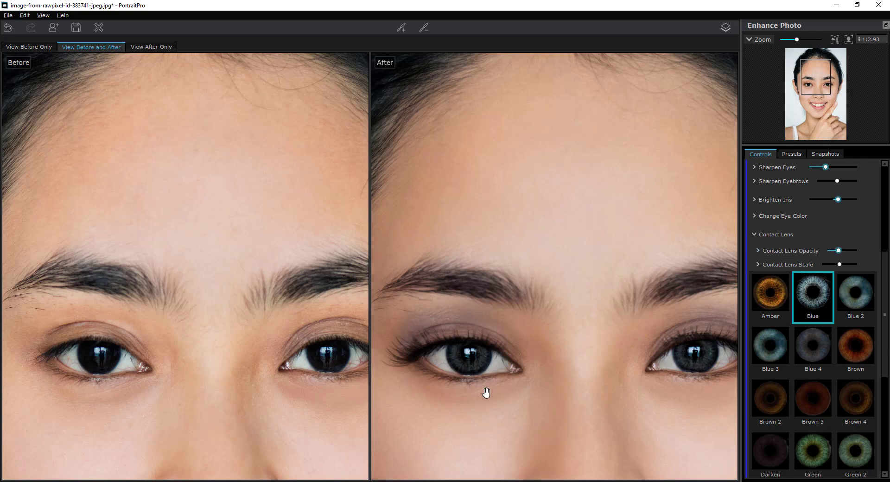
{"action": "scroll", "coordinate": [489, 383], "scroll_direction": "down", "scroll_amount": 2}
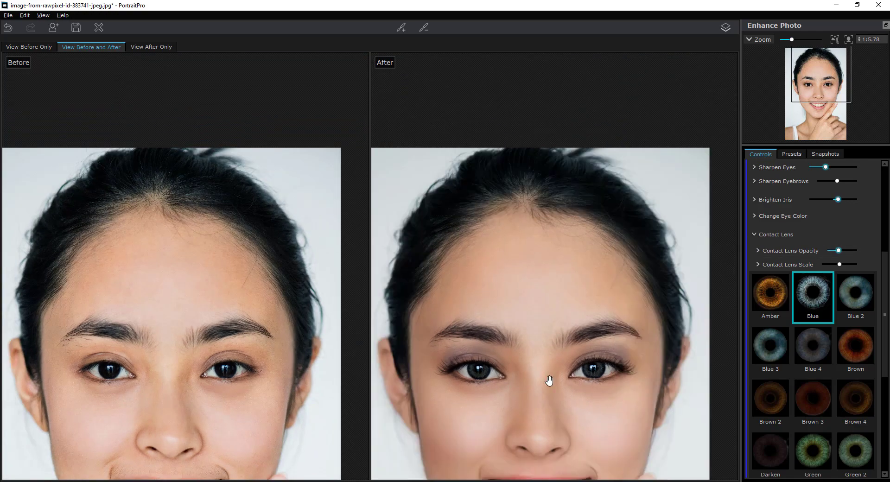
Pan the face into view and collapse Contact Lens to reach the Add Reflection options
{"action": "left_click_drag", "start_coordinate": [546, 381], "coordinate": [547, 280]}
{"action": "mouse_move", "coordinate": [155, 297]}
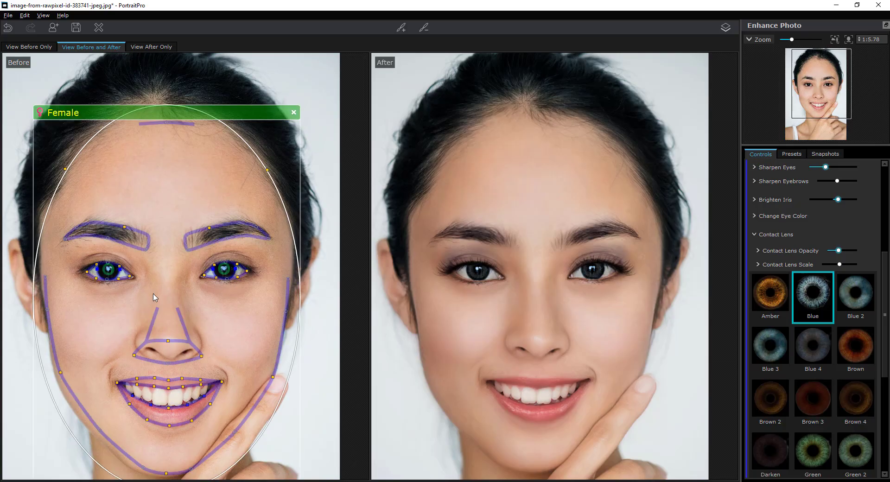
{"action": "left_click", "coordinate": [754, 235]}
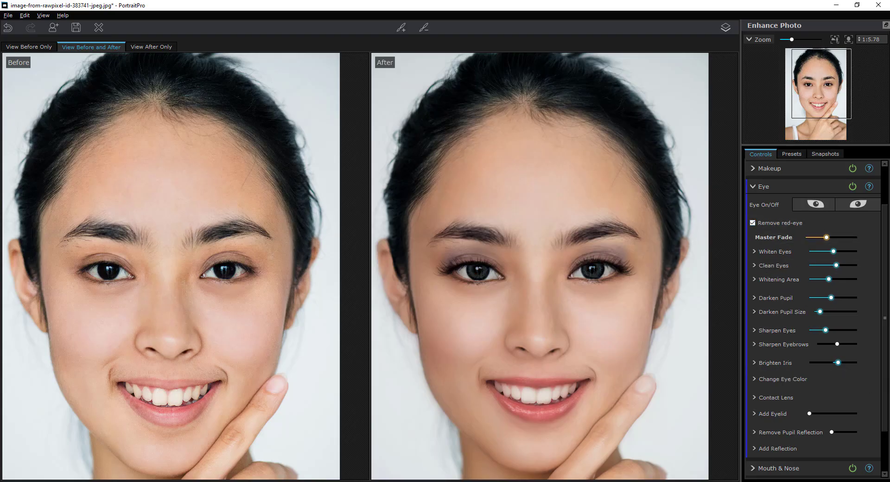
{"action": "scroll", "coordinate": [859, 369], "scroll_direction": "down", "scroll_amount": 2}
Zoom in on the eyes and add the Bright Window catch-light reflection
{"action": "left_click", "coordinate": [755, 392]}
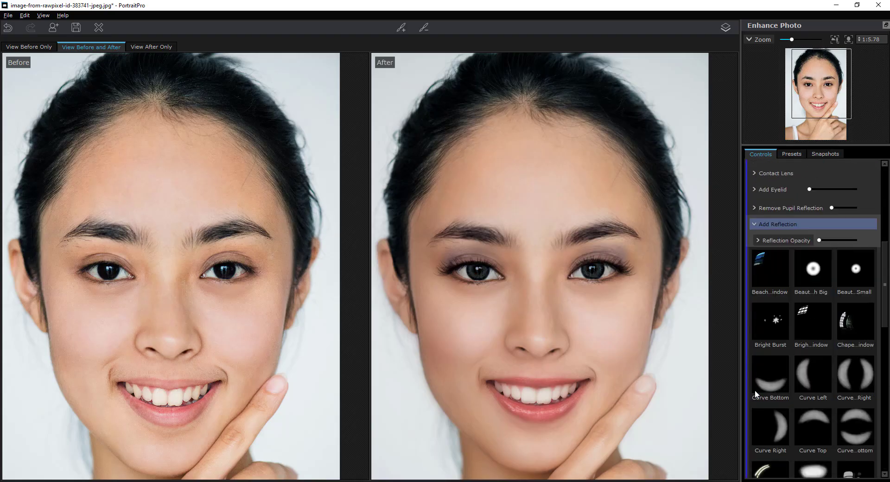
{"action": "scroll", "coordinate": [547, 238], "scroll_direction": "up", "scroll_amount": 3}
{"action": "left_click_drag", "start_coordinate": [444, 323], "coordinate": [504, 319]}
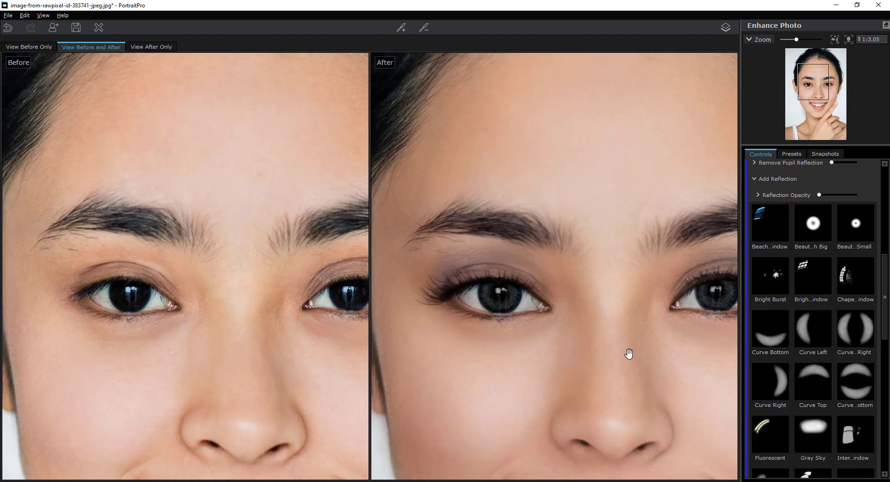
{"action": "left_click", "coordinate": [811, 266]}
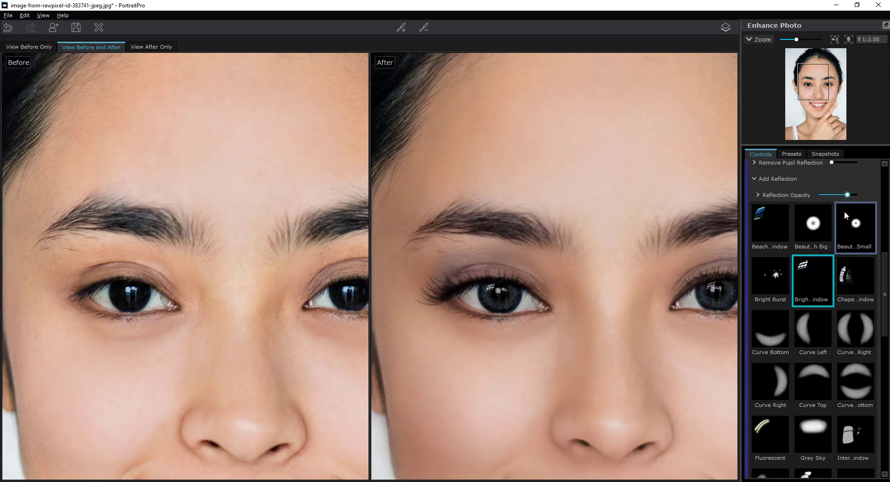
Lower Reflection Opacity to about 50 and collapse the Eye section
{"action": "mouse_move", "coordinate": [850, 194]}
{"action": "left_mouse_down"}
{"action": "mouse_move", "coordinate": [832, 195]}
{"action": "mouse_move", "coordinate": [860, 195]}
{"action": "mouse_move", "coordinate": [837, 195]}
{"action": "left_mouse_up"}
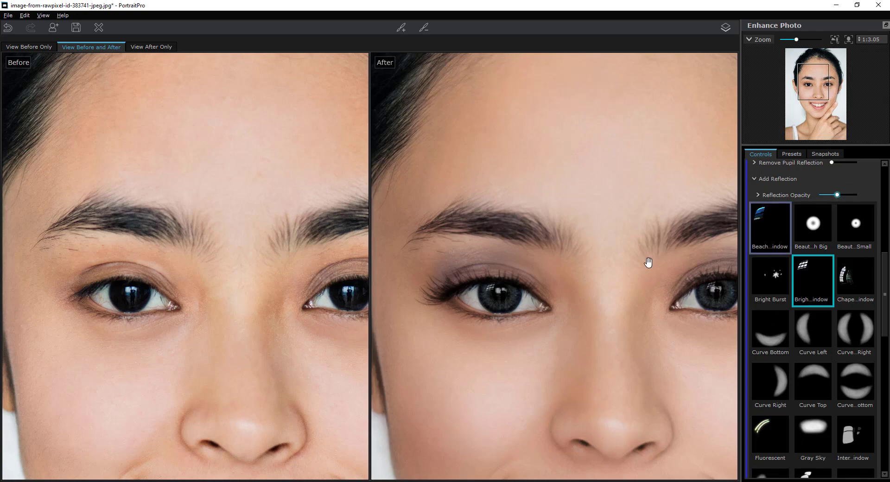
{"action": "scroll", "coordinate": [611, 278], "scroll_direction": "down", "scroll_amount": 2}
{"action": "scroll", "coordinate": [564, 305], "scroll_direction": "down", "scroll_amount": 2}
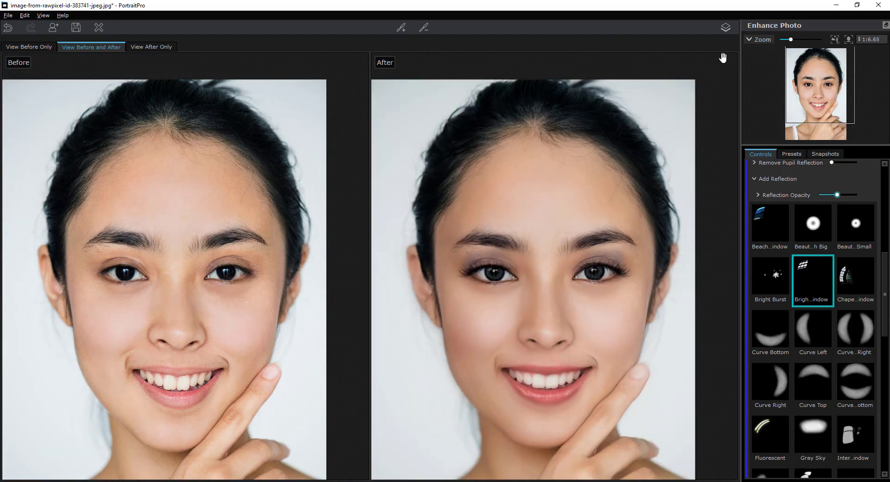
{"action": "scroll", "coordinate": [582, 353], "scroll_direction": "down", "scroll_amount": 1}
{"action": "scroll", "coordinate": [757, 264], "scroll_direction": "up", "scroll_amount": 5}
{"action": "left_click", "coordinate": [752, 240]}
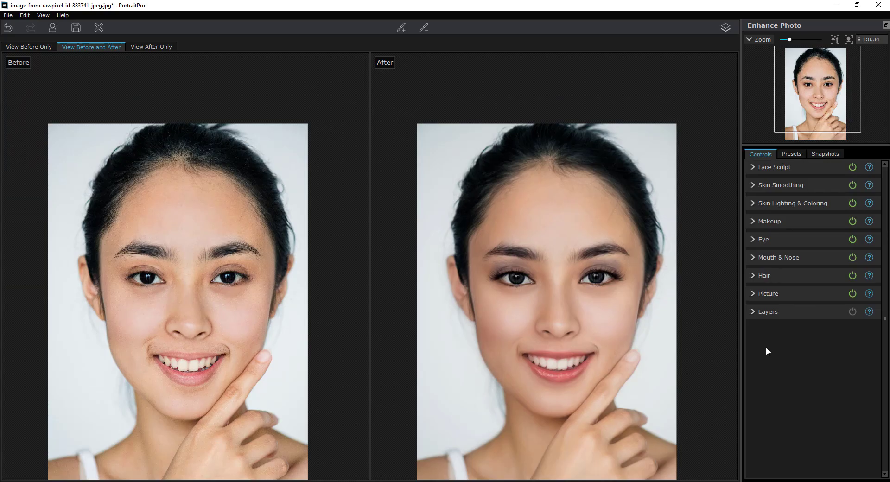
Trim the detected hair mask off the chin and hand with Cut Back, then accept it
{"action": "left_click", "coordinate": [755, 275]}
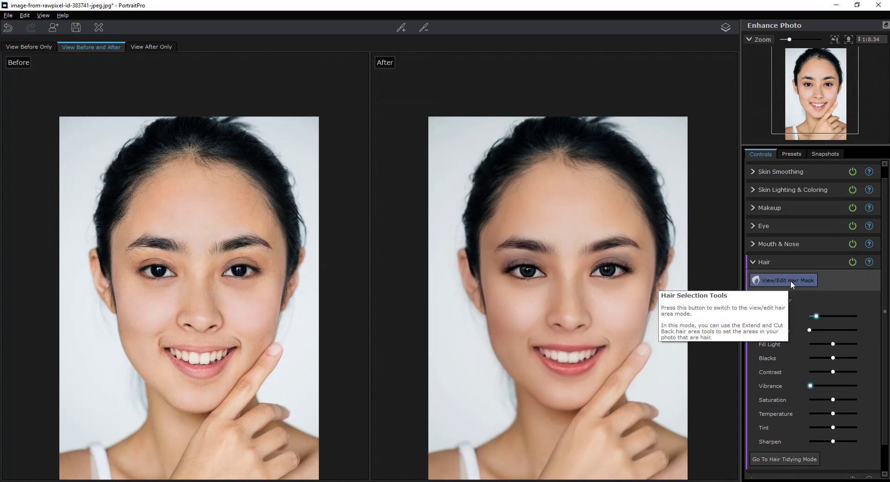
{"action": "left_click", "coordinate": [791, 280]}
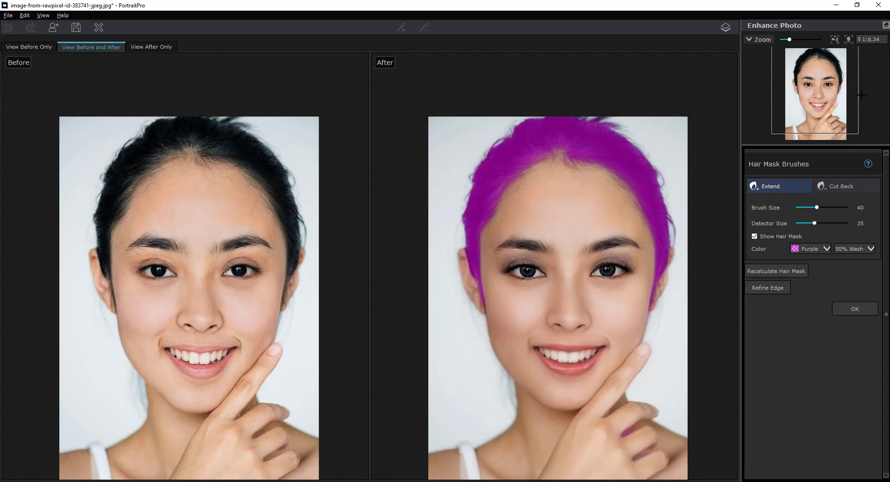
{"action": "left_click", "coordinate": [834, 185]}
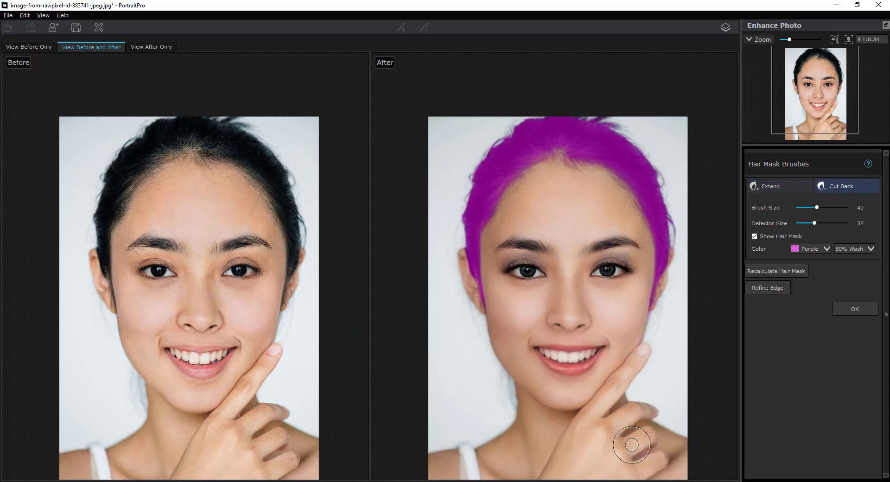
{"action": "mouse_move", "coordinate": [680, 456]}
{"action": "left_mouse_down"}
{"action": "mouse_move", "coordinate": [596, 471]}
{"action": "mouse_move", "coordinate": [629, 465]}
{"action": "left_mouse_up"}
{"action": "left_click", "coordinate": [855, 311]}
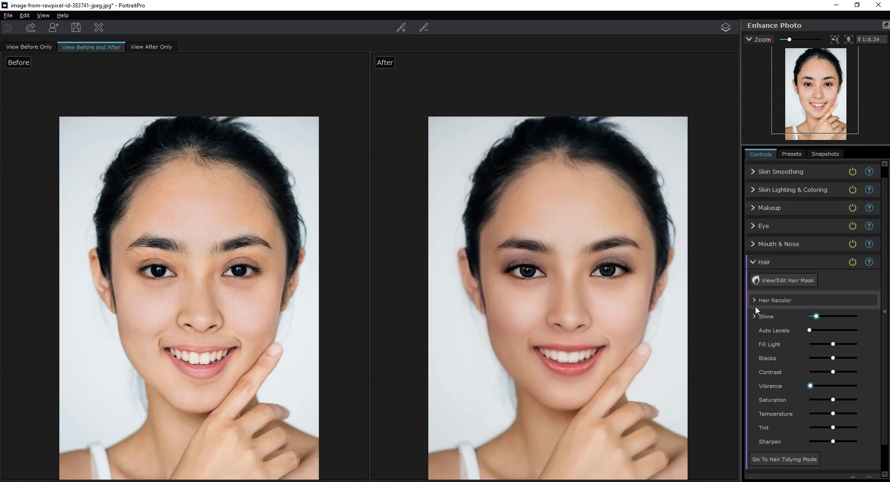
Try Dark chocolate brown, Blue and Henna red swatches, then recolor the hair Midnight black
{"action": "left_click", "coordinate": [753, 301]}
{"action": "scroll", "coordinate": [764, 325], "scroll_direction": "down", "scroll_amount": 15}
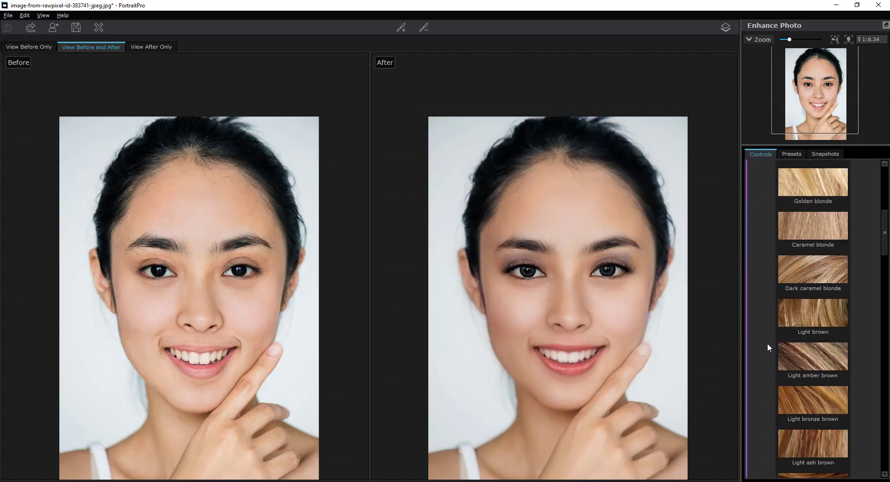
{"action": "scroll", "coordinate": [770, 347], "scroll_direction": "down", "scroll_amount": 5}
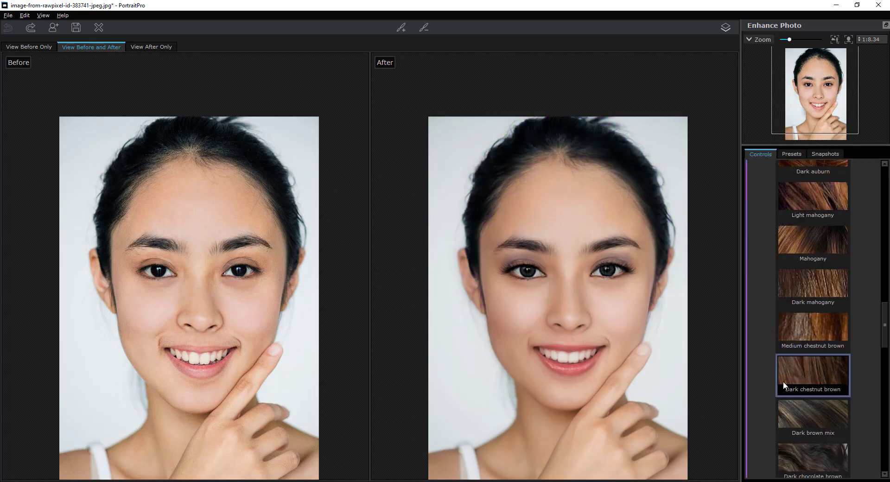
{"action": "left_click", "coordinate": [801, 446]}
{"action": "scroll", "coordinate": [799, 385], "scroll_direction": "down", "scroll_amount": 4}
{"action": "scroll", "coordinate": [800, 378], "scroll_direction": "down", "scroll_amount": 5}
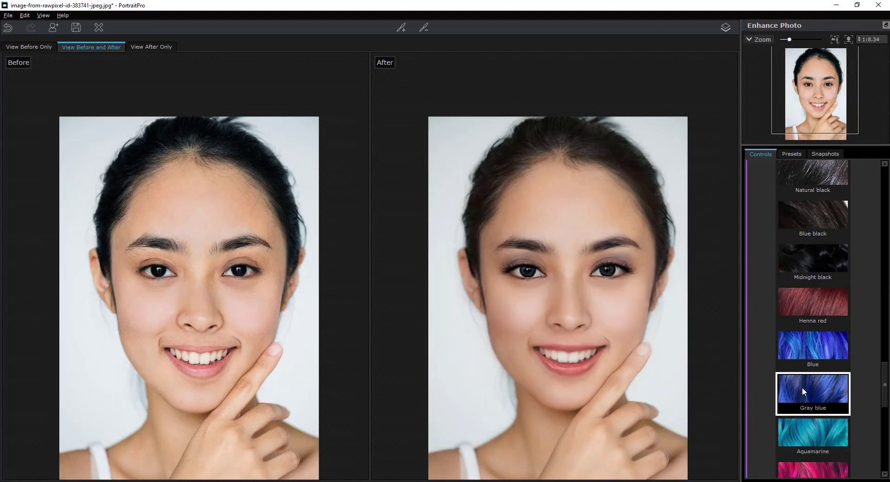
{"action": "left_click", "coordinate": [806, 362]}
{"action": "left_click", "coordinate": [808, 297]}
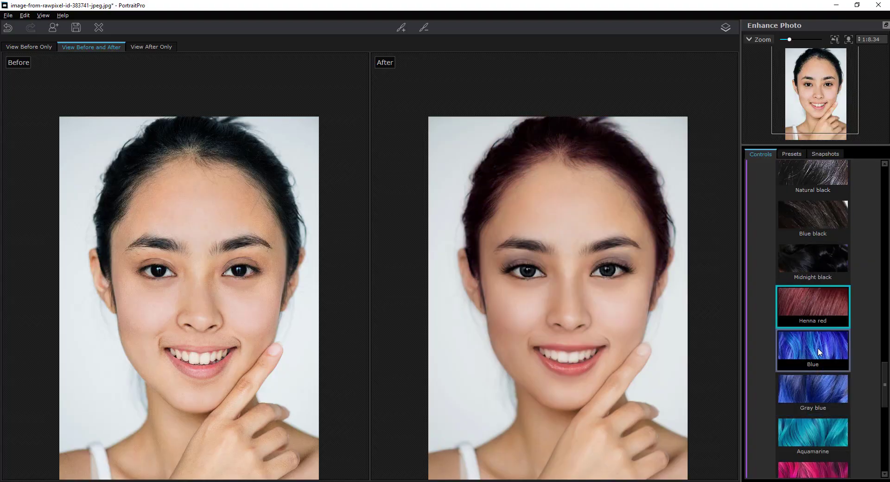
{"action": "scroll", "coordinate": [817, 348], "scroll_direction": "up", "scroll_amount": 4}
{"action": "scroll", "coordinate": [818, 348], "scroll_direction": "down", "scroll_amount": 3}
{"action": "left_click", "coordinate": [809, 296]}
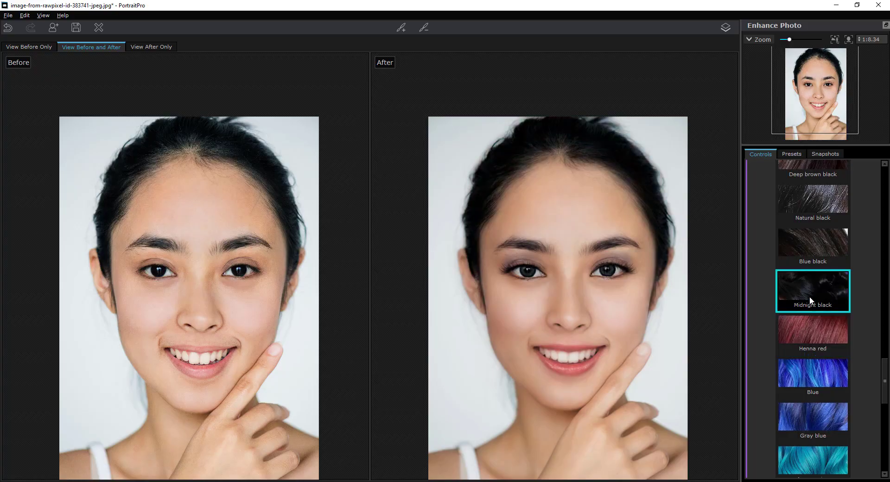
Test Dark natural brown and the Hair Recolor Amount, ending on Midnight black at full amount
{"action": "scroll", "coordinate": [810, 297], "scroll_direction": "up", "scroll_amount": 5}
{"action": "left_click", "coordinate": [816, 332]}
{"action": "scroll", "coordinate": [816, 330], "scroll_direction": "up", "scroll_amount": 6}
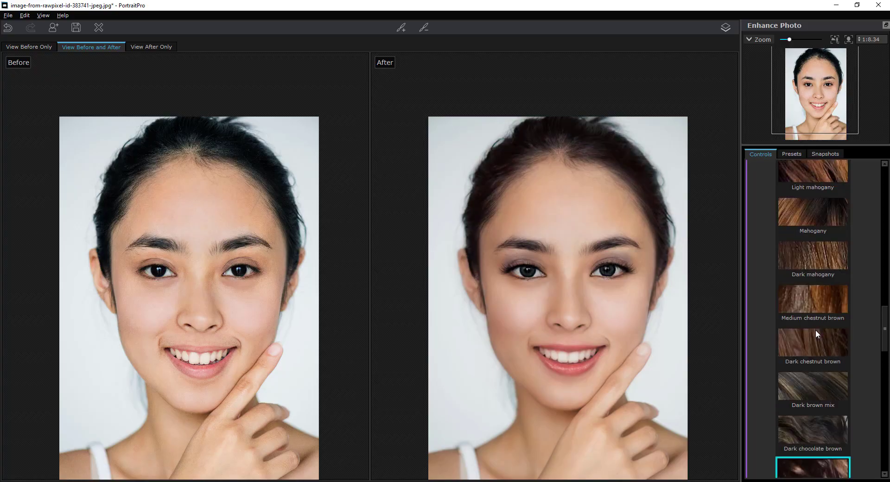
{"action": "scroll", "coordinate": [816, 285], "scroll_direction": "up", "scroll_amount": 10}
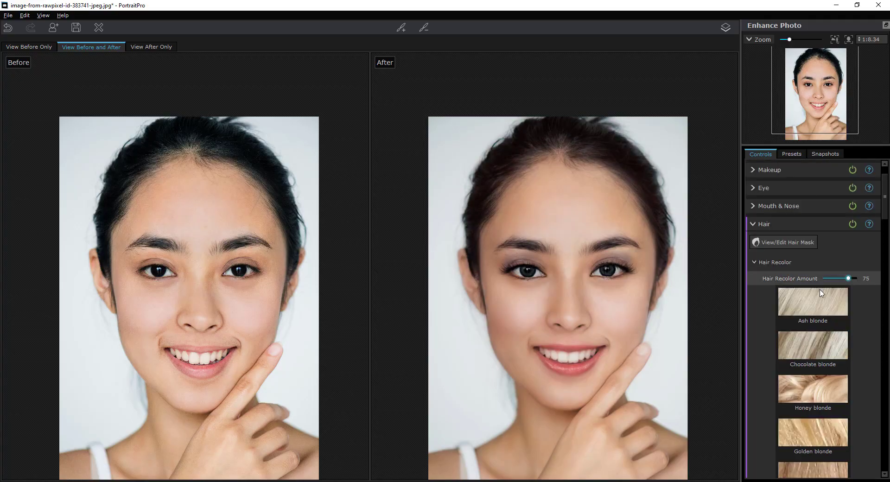
{"action": "left_click_drag", "start_coordinate": [848, 278], "coordinate": [874, 284]}
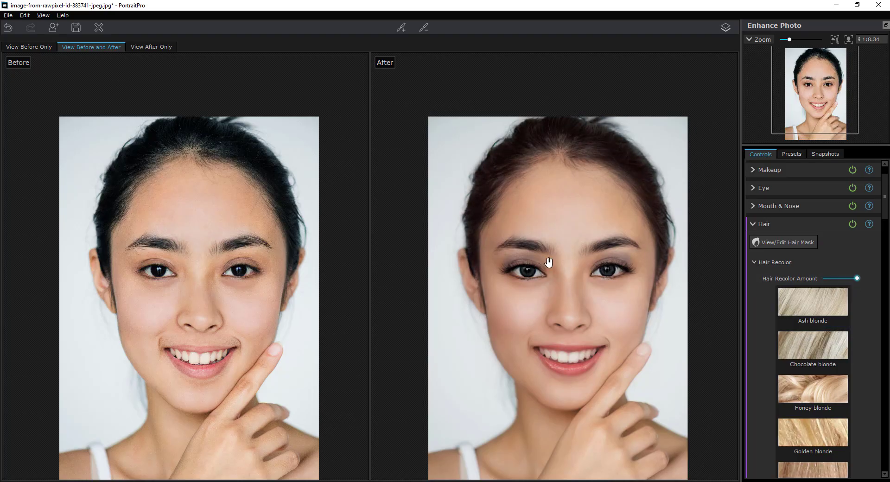
{"action": "scroll", "coordinate": [767, 339], "scroll_direction": "down", "scroll_amount": 8}
{"action": "scroll", "coordinate": [766, 342], "scroll_direction": "down", "scroll_amount": 10}
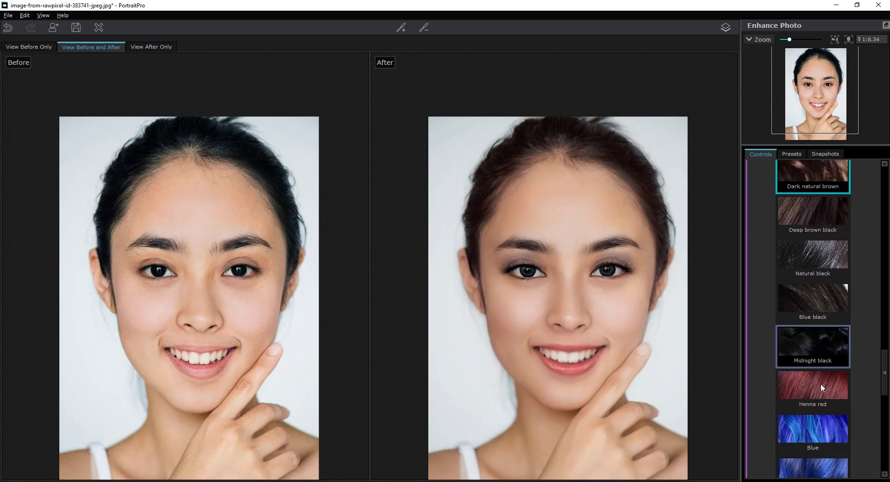
{"action": "left_click", "coordinate": [817, 347]}
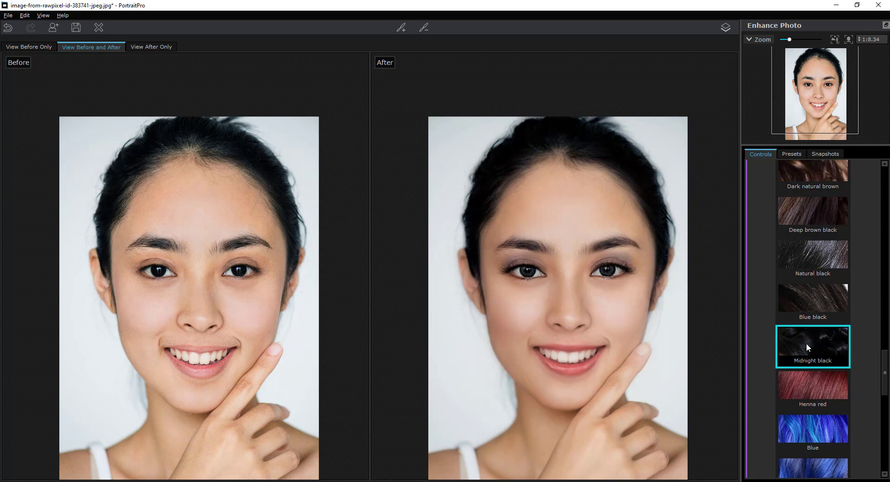
{"action": "scroll", "coordinate": [239, 138], "scroll_direction": "up", "scroll_amount": 3}
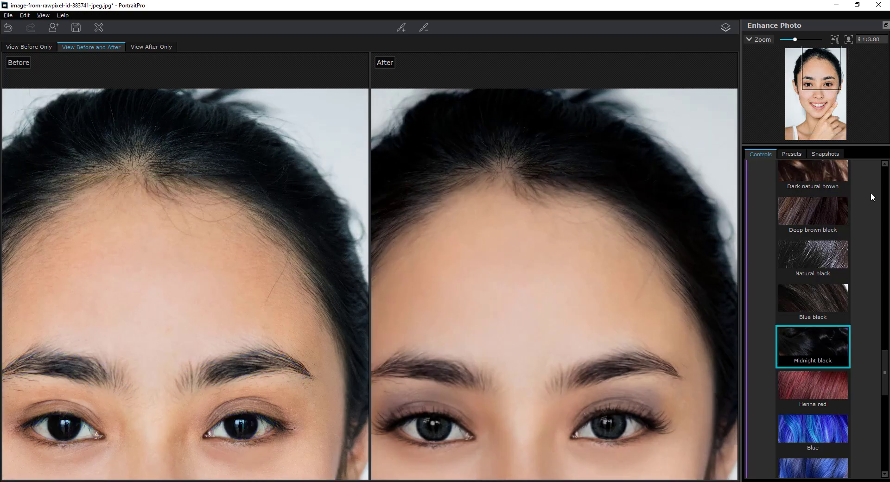
{"action": "scroll", "coordinate": [871, 223], "scroll_direction": "up", "scroll_amount": 10}
{"action": "scroll", "coordinate": [871, 258], "scroll_direction": "up", "scroll_amount": 12}
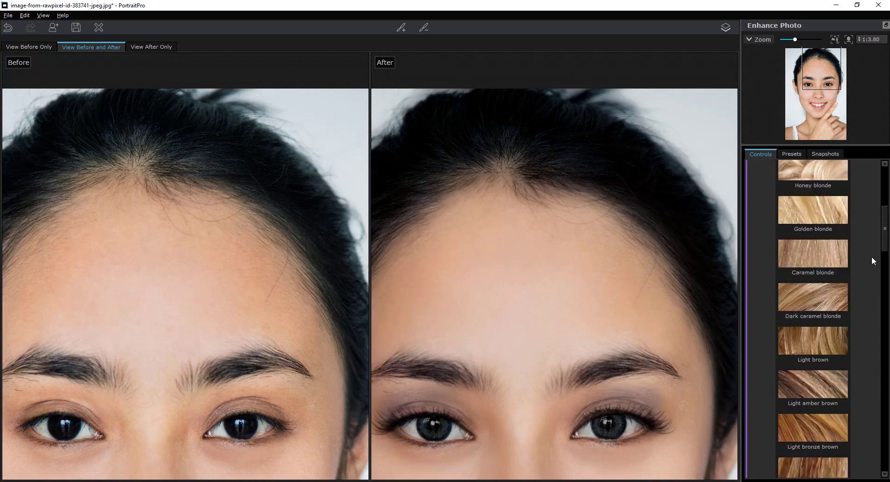